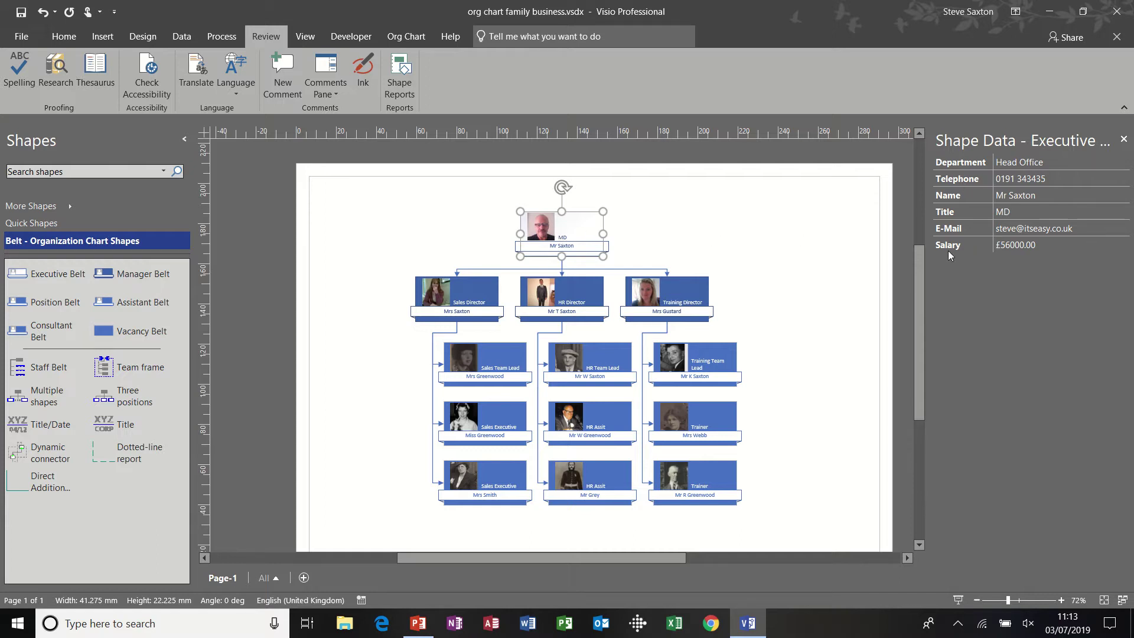
# Check the shape data of the Training Director, Training Team Lead and MD
pyautogui.click(703, 283)
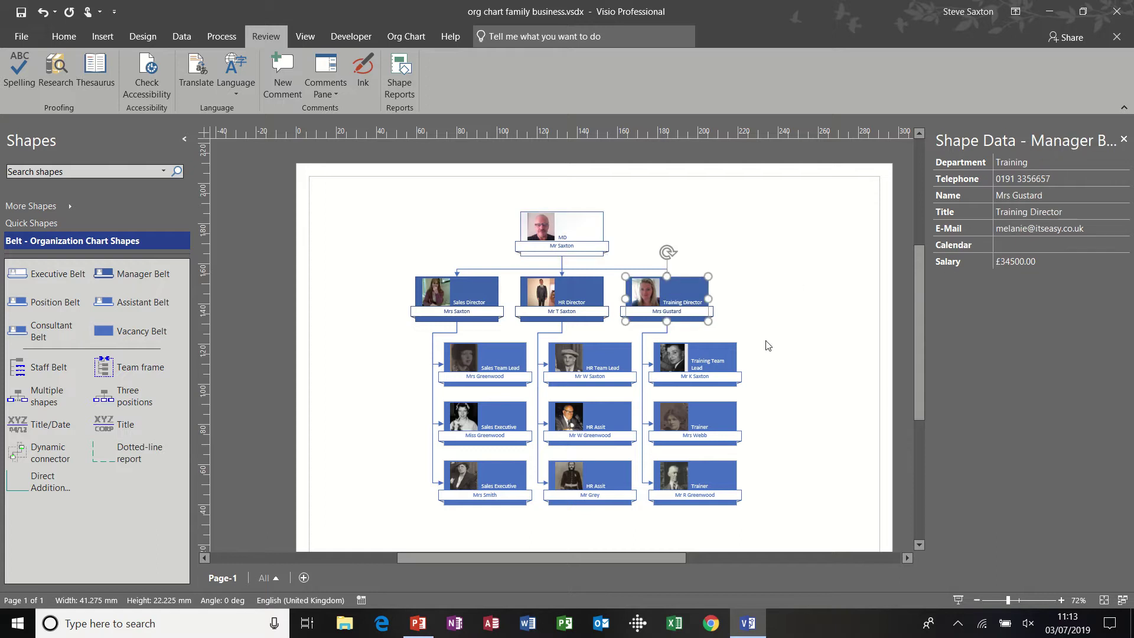
pyautogui.click(727, 355)
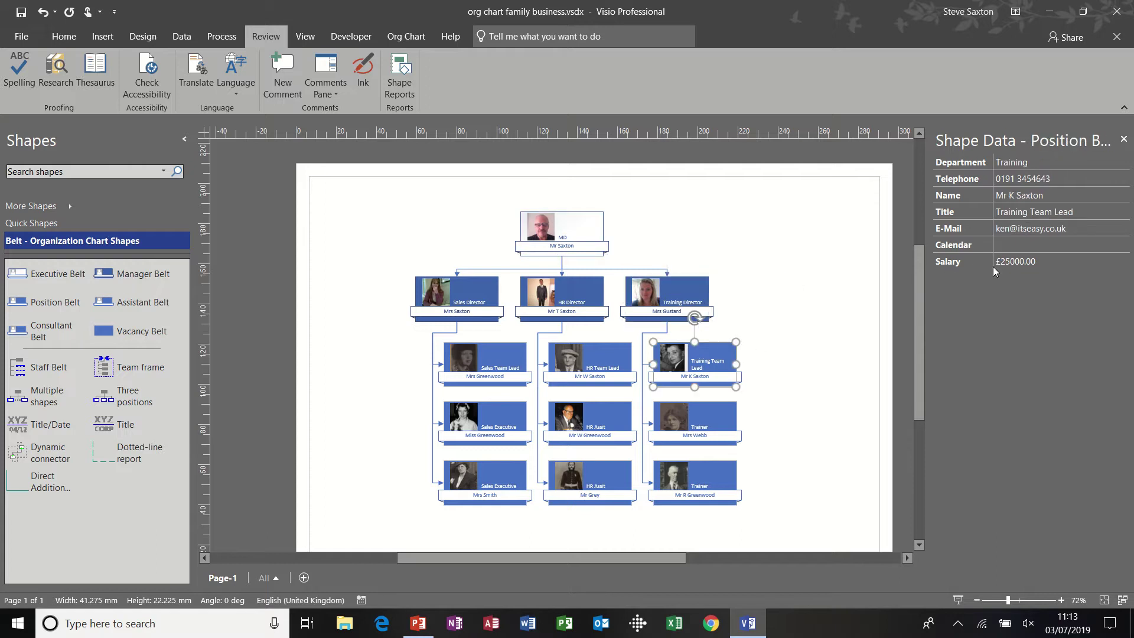
pyautogui.click(595, 217)
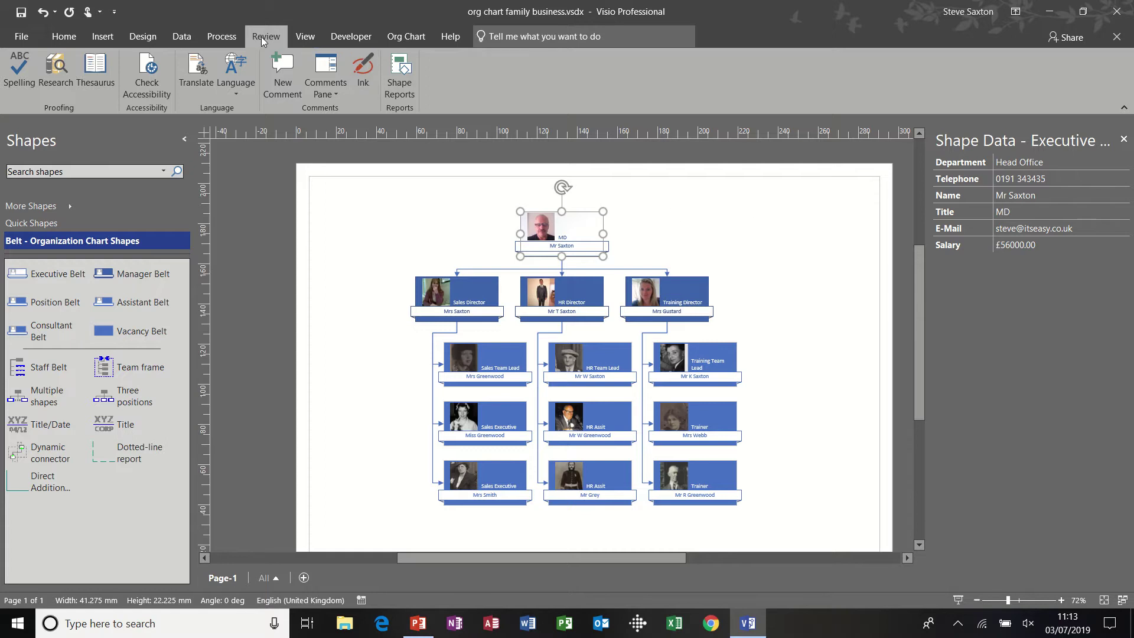
# Run the Salary shape report with Excel as the output format
pyautogui.click(398, 72)
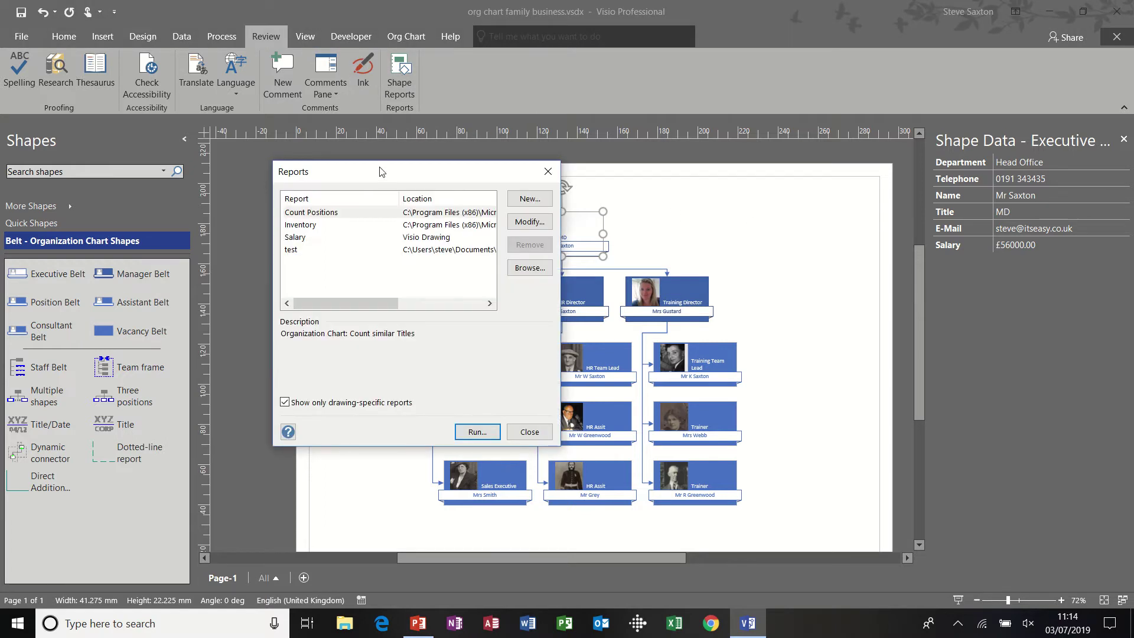
pyautogui.click(296, 239)
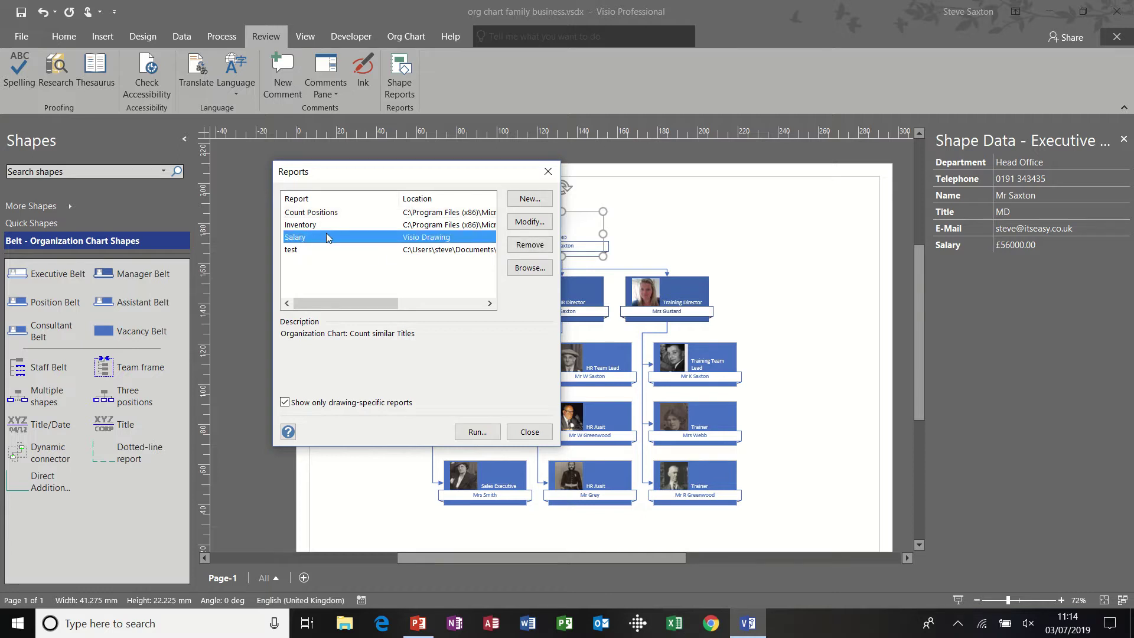
pyautogui.click(476, 433)
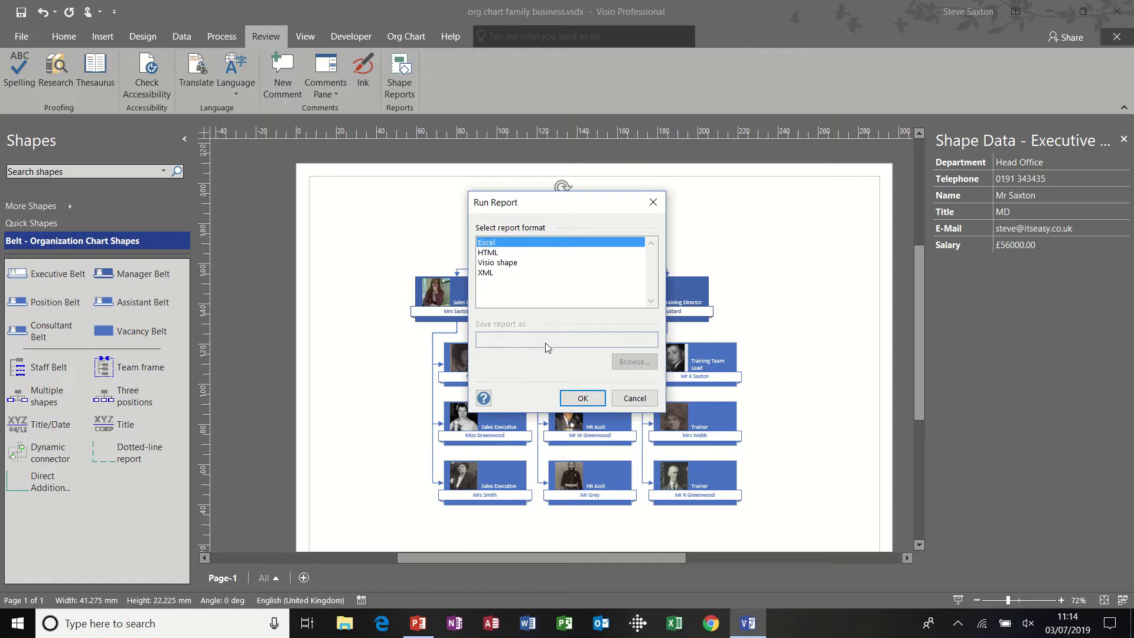
pyautogui.click(573, 397)
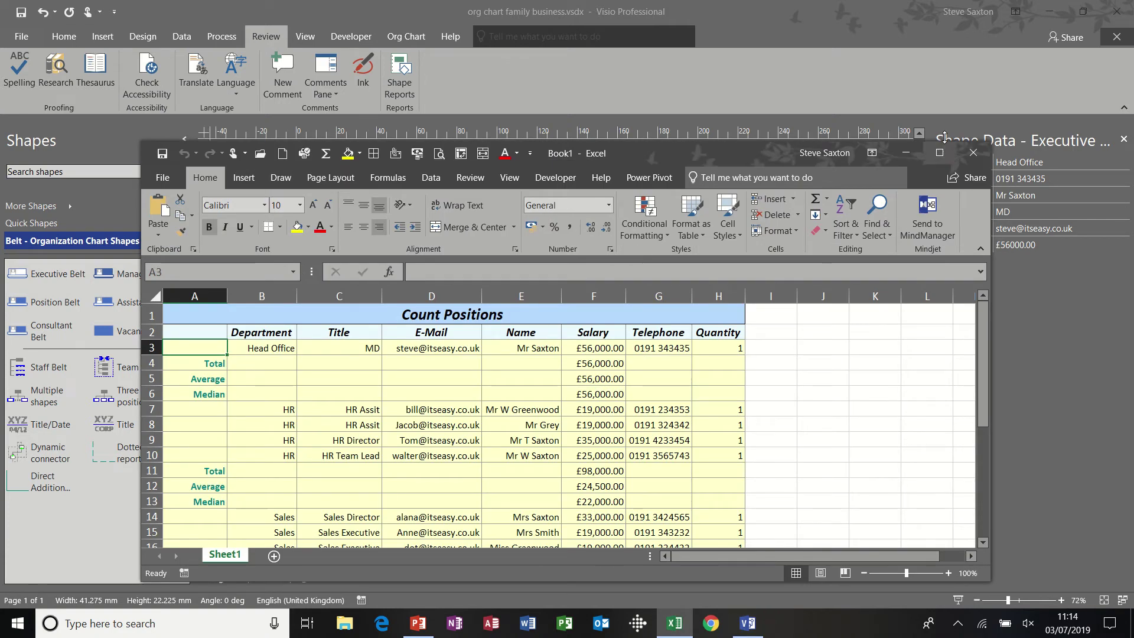
# Maximize the Excel report and left-align the entire sheet
pyautogui.click(940, 152)
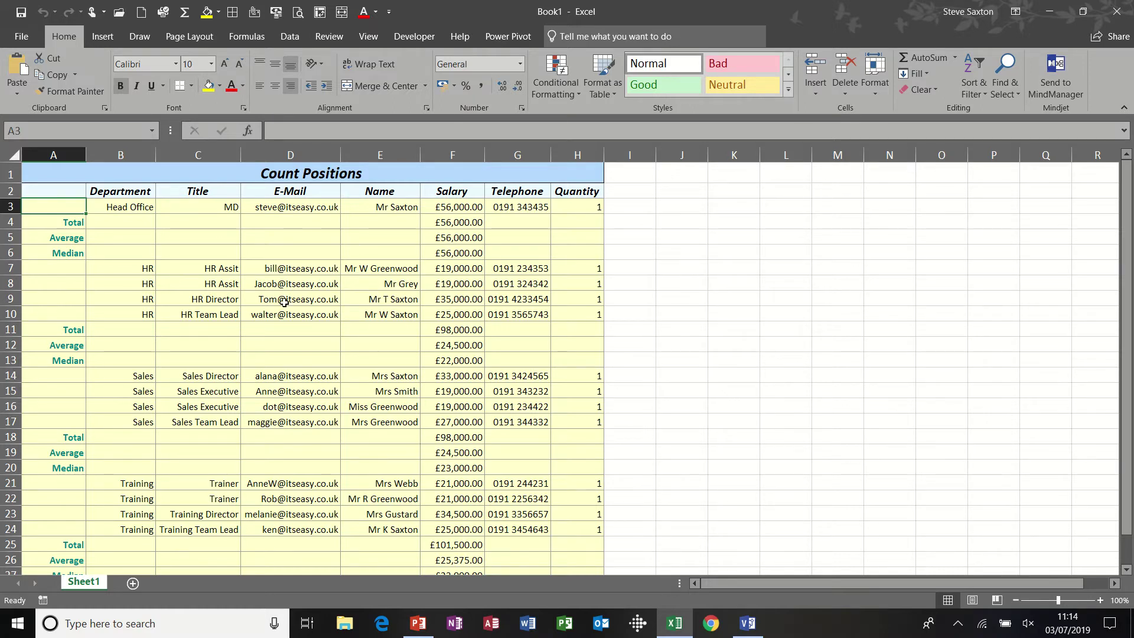
pyautogui.click(12, 154)
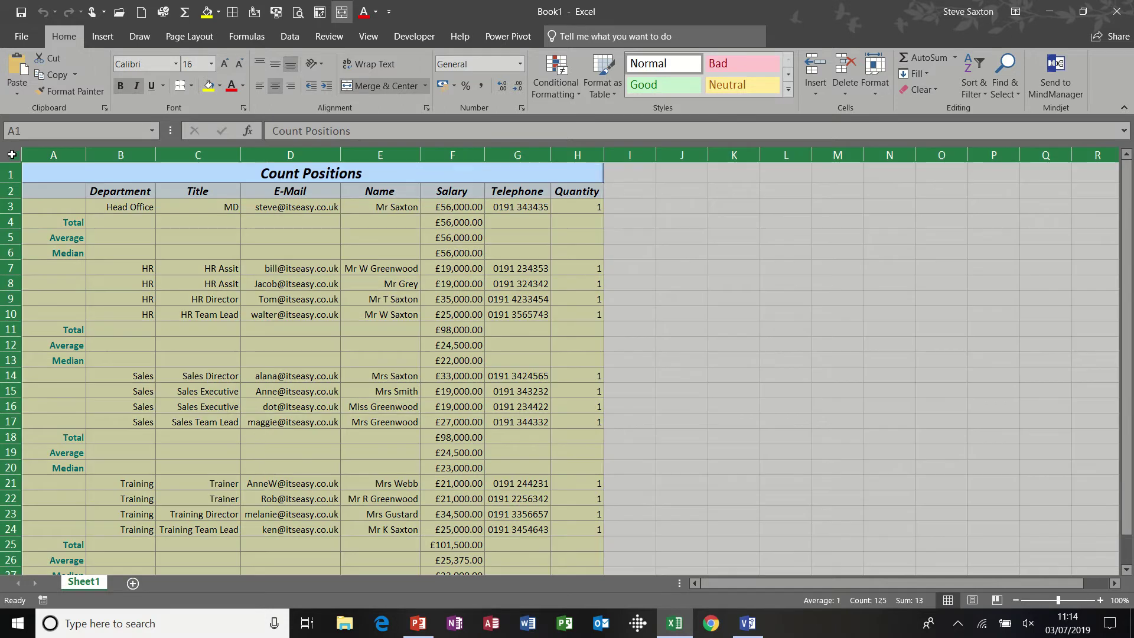
pyautogui.click(259, 87)
pyautogui.click(159, 250)
# Fill the Head Office, HR and Sales Total, Average and Median rows yellow
pyautogui.moveTo(52, 222); pyautogui.dragTo(560, 260)
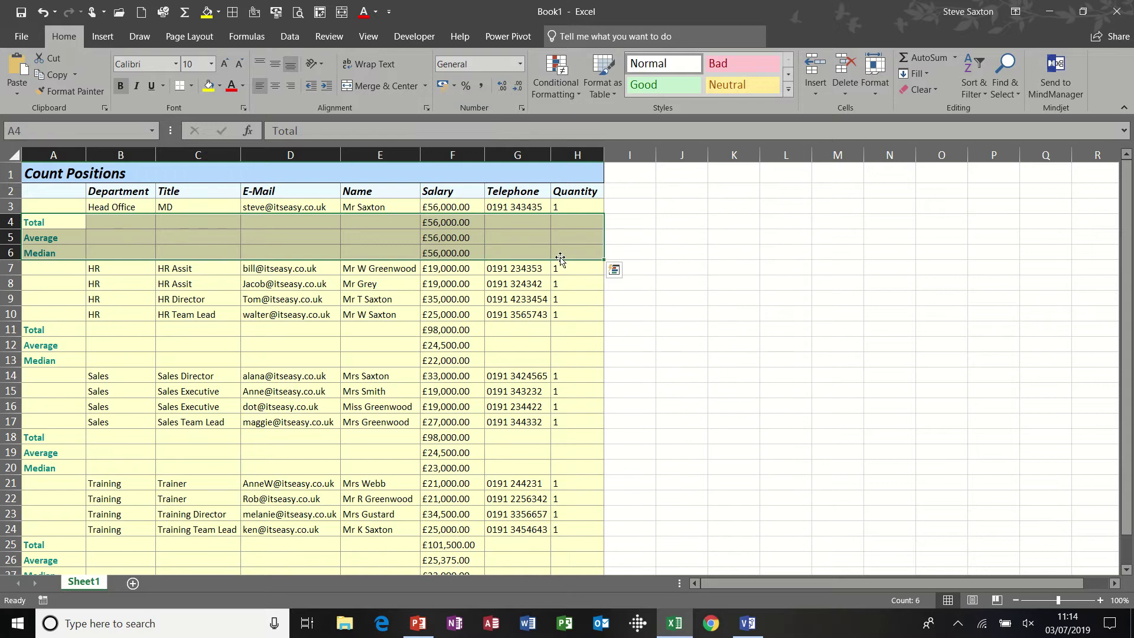
pyautogui.click(209, 86)
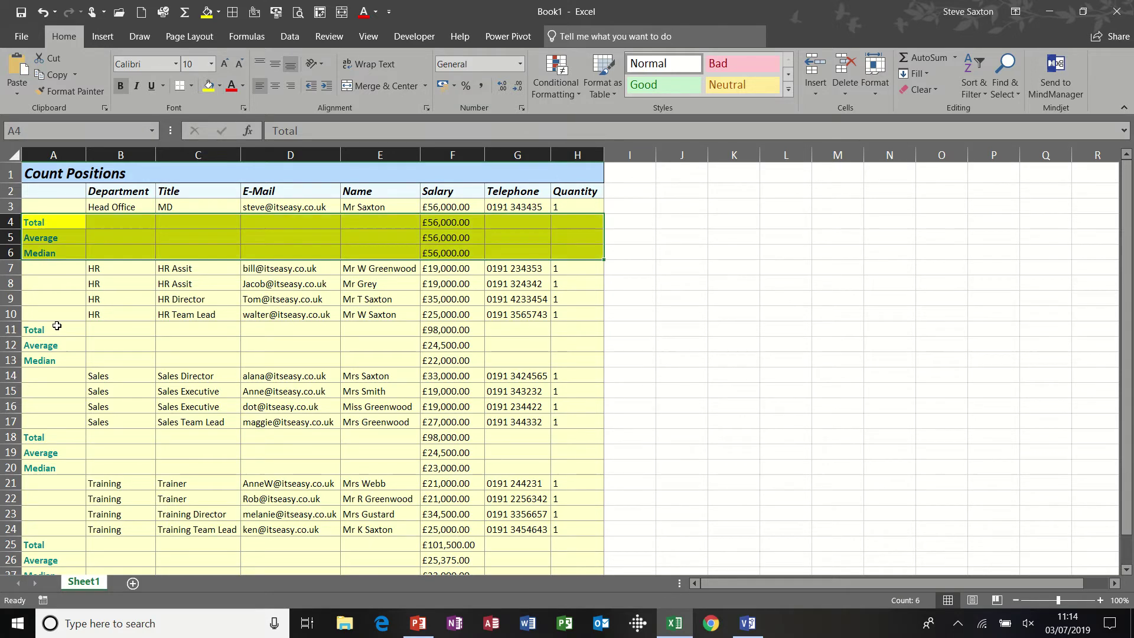
pyautogui.moveTo(56, 326); pyautogui.dragTo(564, 353)
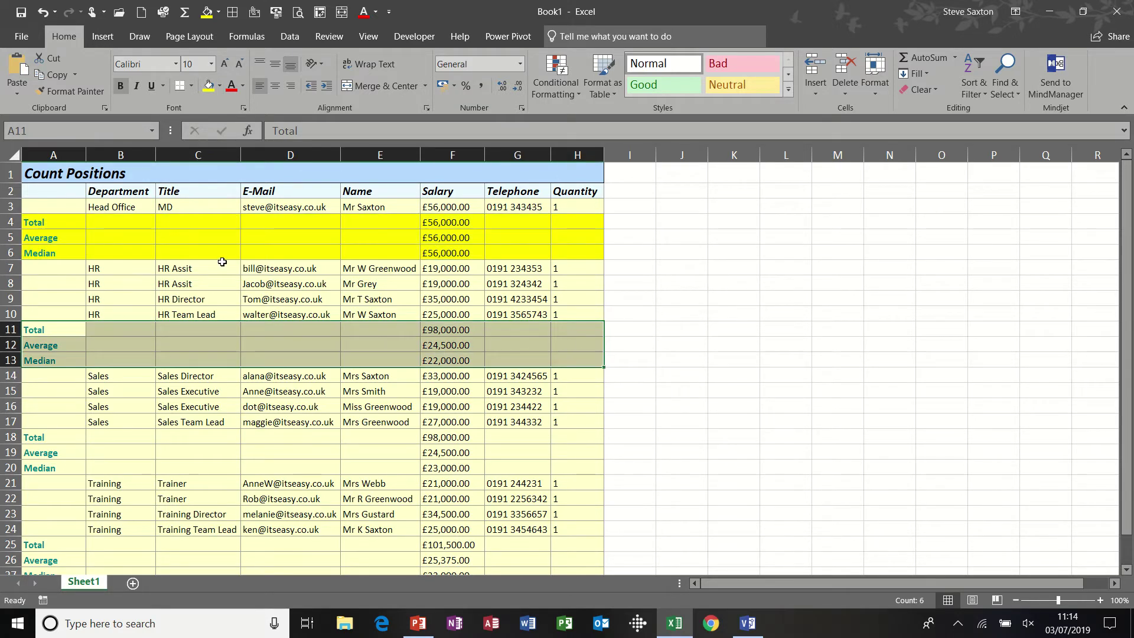
pyautogui.click(208, 86)
pyautogui.moveTo(50, 439); pyautogui.dragTo(561, 468)
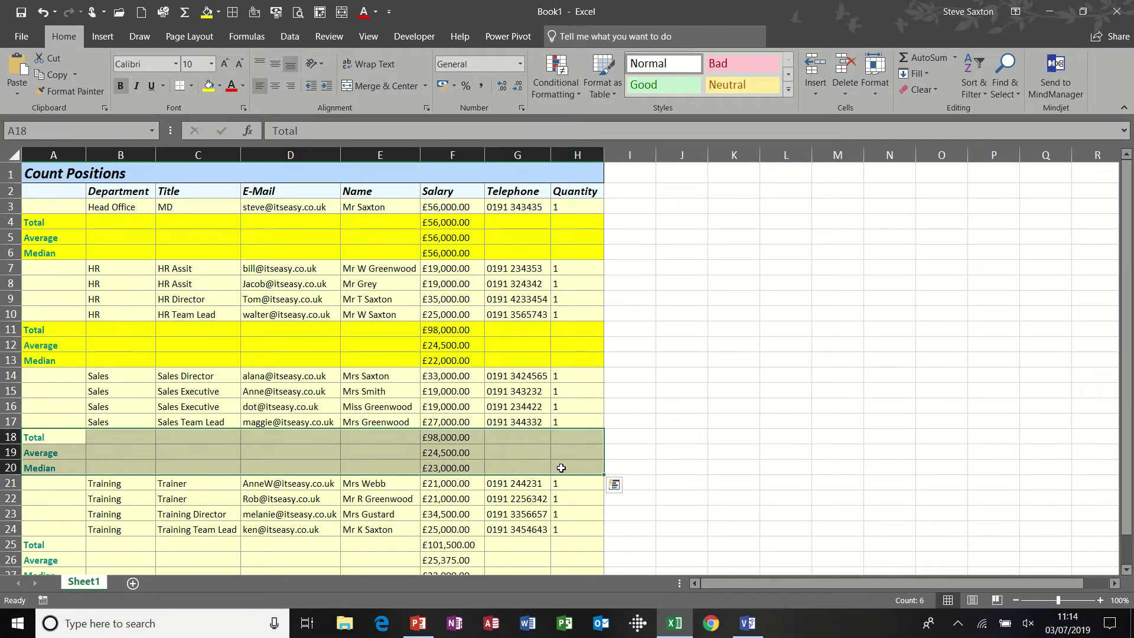
pyautogui.click(208, 86)
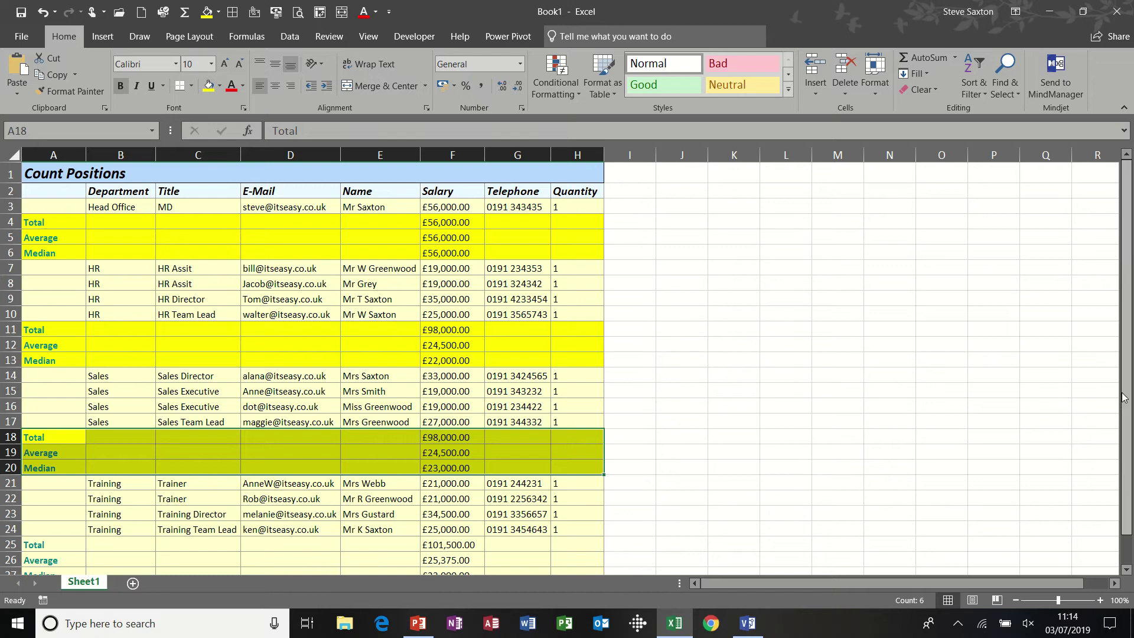
# Fill the Training subtotal and Grand Total rows yellow, then close the workbook
pyautogui.moveTo(1126, 393); pyautogui.dragTo(1126, 413)
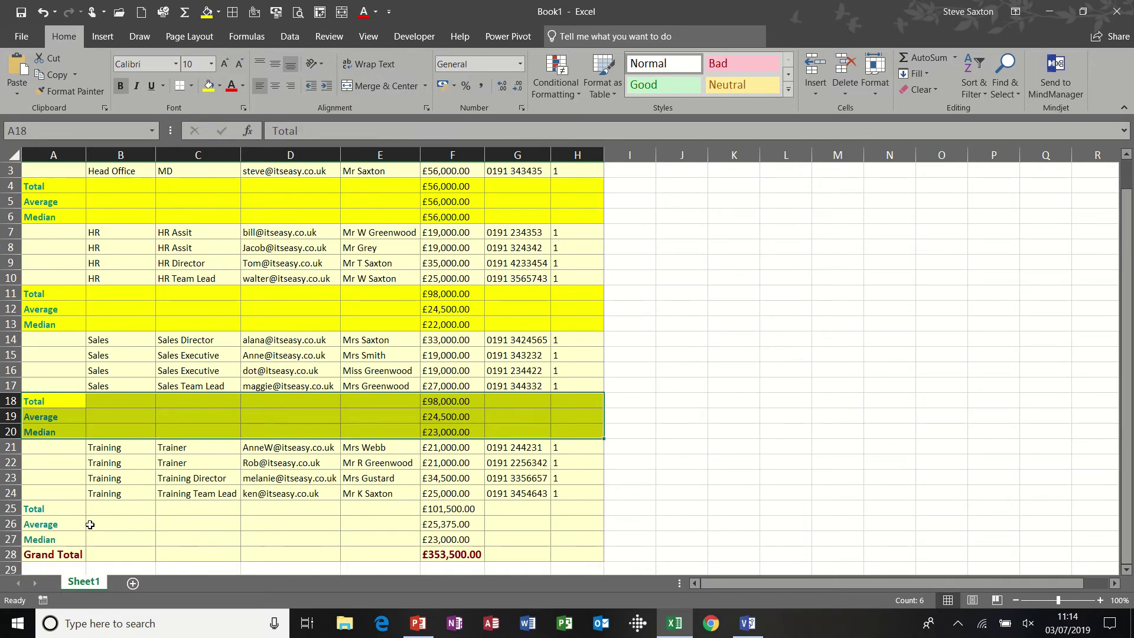
pyautogui.moveTo(62, 511); pyautogui.dragTo(561, 550)
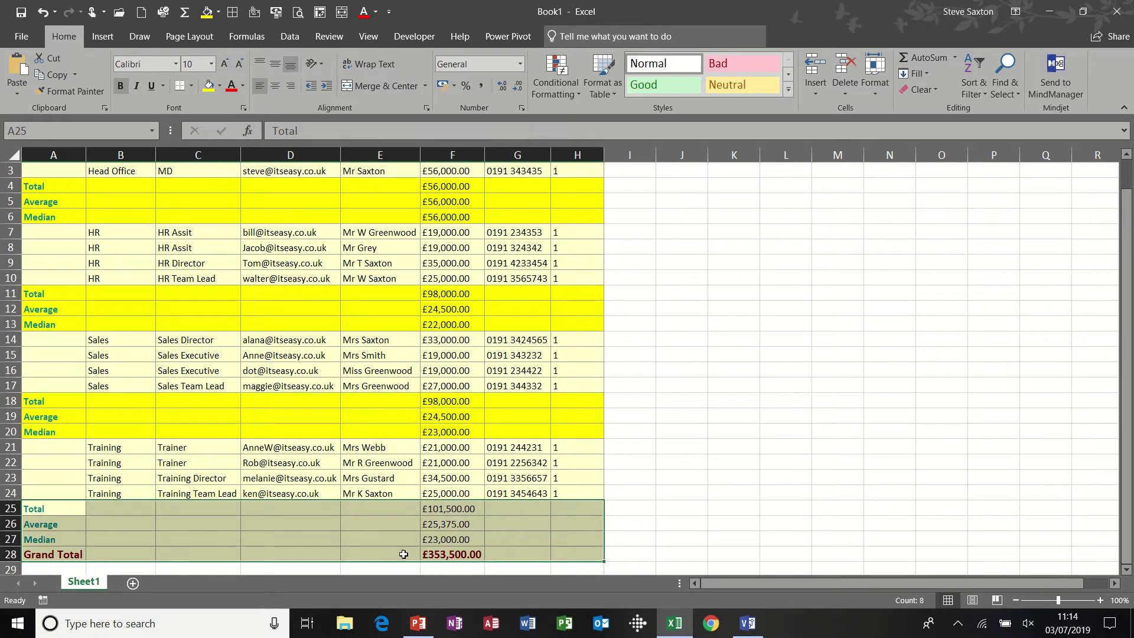
pyautogui.click(208, 86)
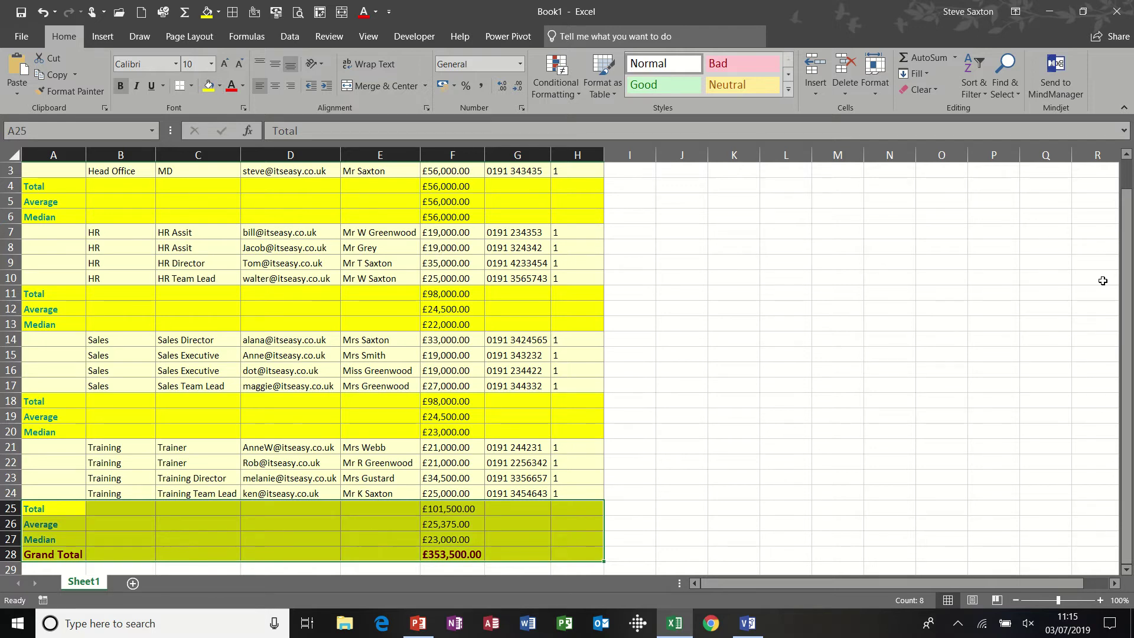
pyautogui.moveTo(1123, 289); pyautogui.dragTo(1124, 279)
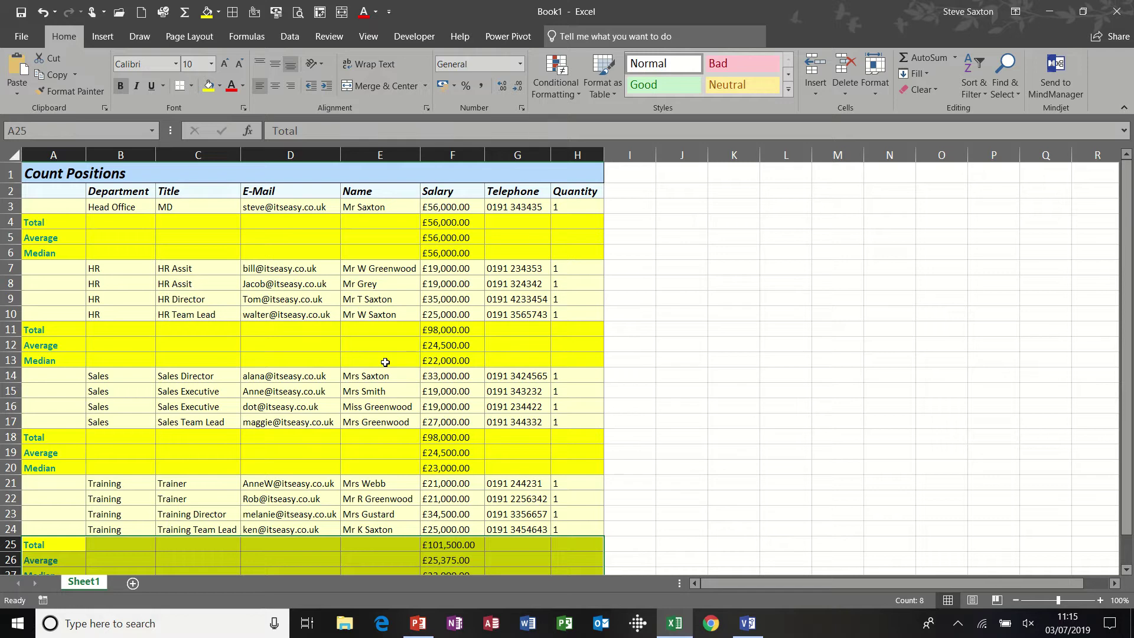
pyautogui.hotkey('alt', 'F4')
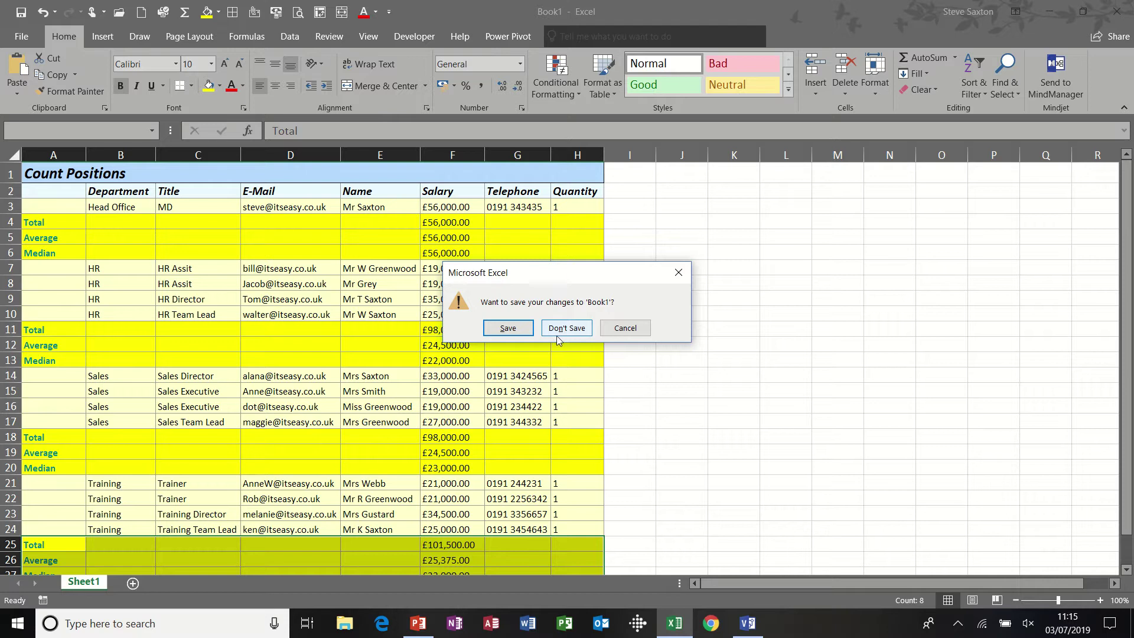
# Discard the Excel workbook without saving and return to the Visio org chart
pyautogui.press('n')
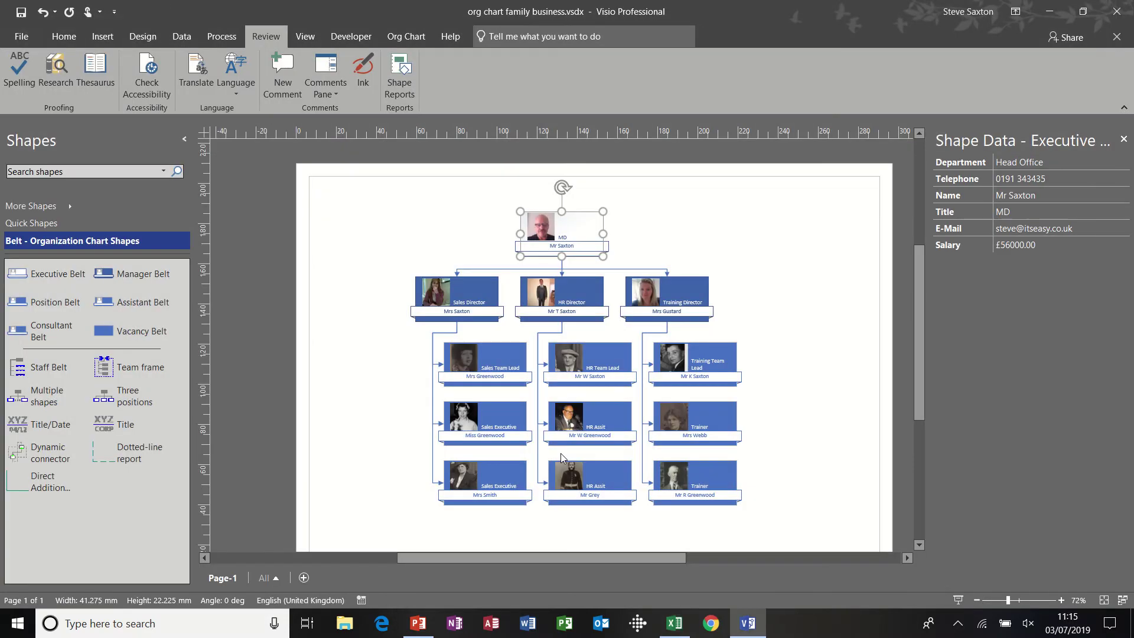
pyautogui.click(743, 232)
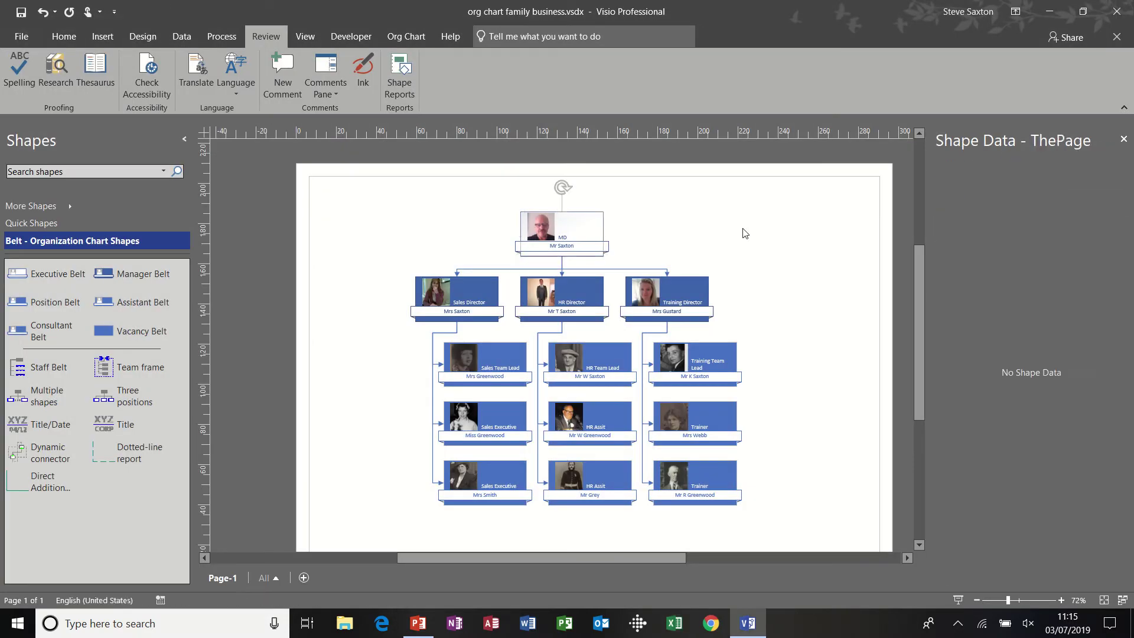
pyautogui.click(596, 223)
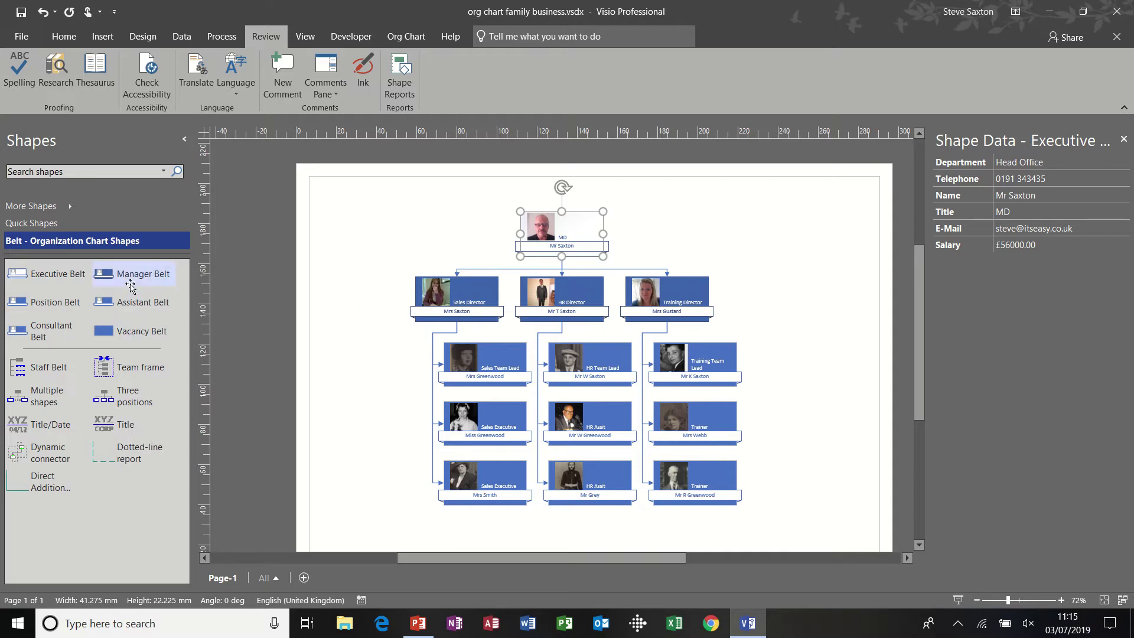
# Add a Manager Belt shape at top right with Three positions beneath, then select the group
pyautogui.moveTo(141, 274); pyautogui.dragTo(820, 229)
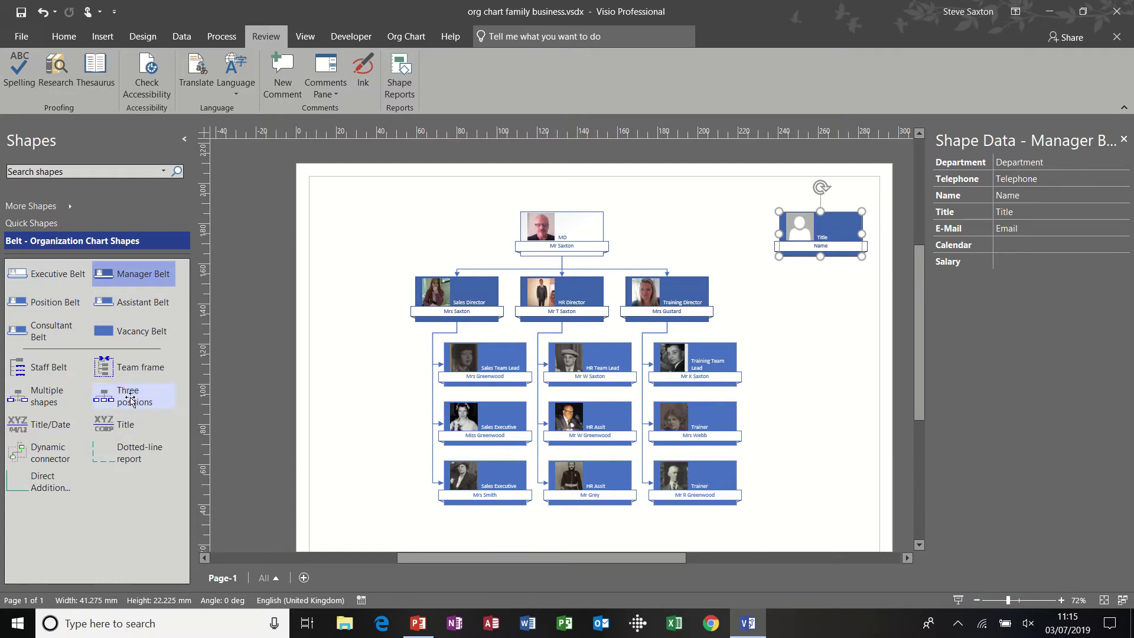
pyautogui.moveTo(127, 397); pyautogui.dragTo(817, 233)
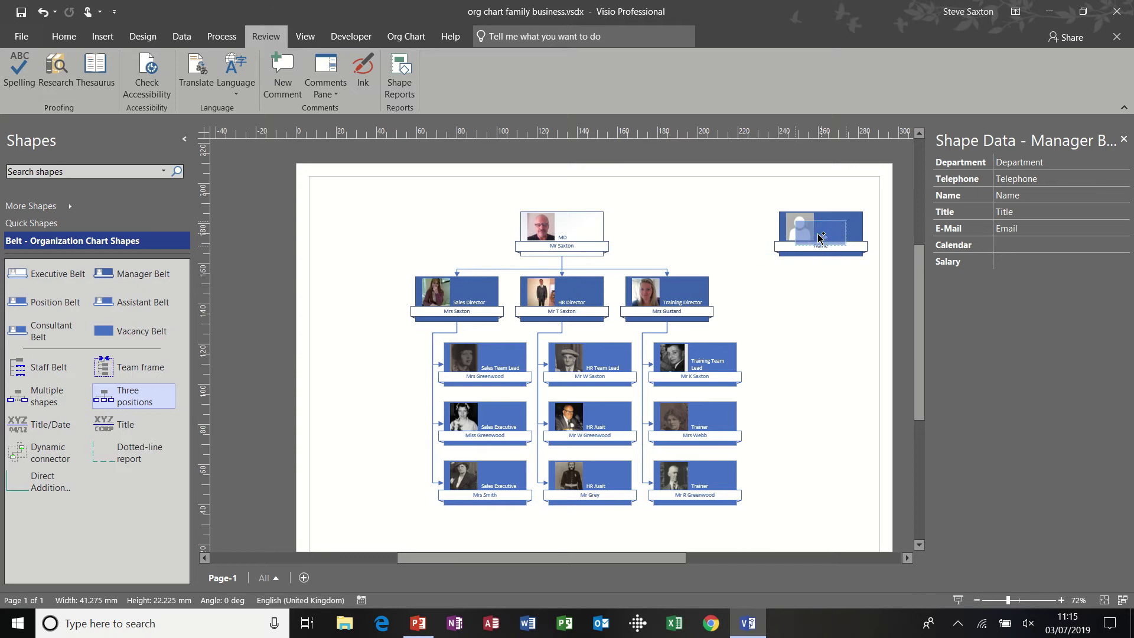
pyautogui.click(771, 207)
pyautogui.moveTo(766, 197); pyautogui.dragTo(906, 450)
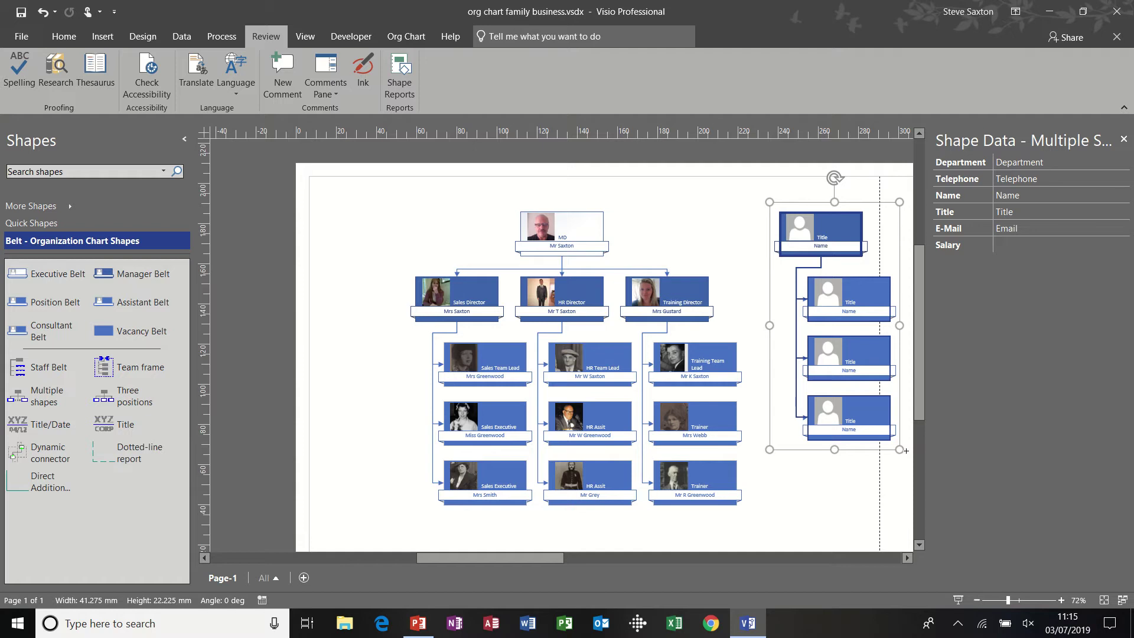
# Define the Salary shape data field as Currency type with the £ 2.75 format
pyautogui.rightClick(842, 286)
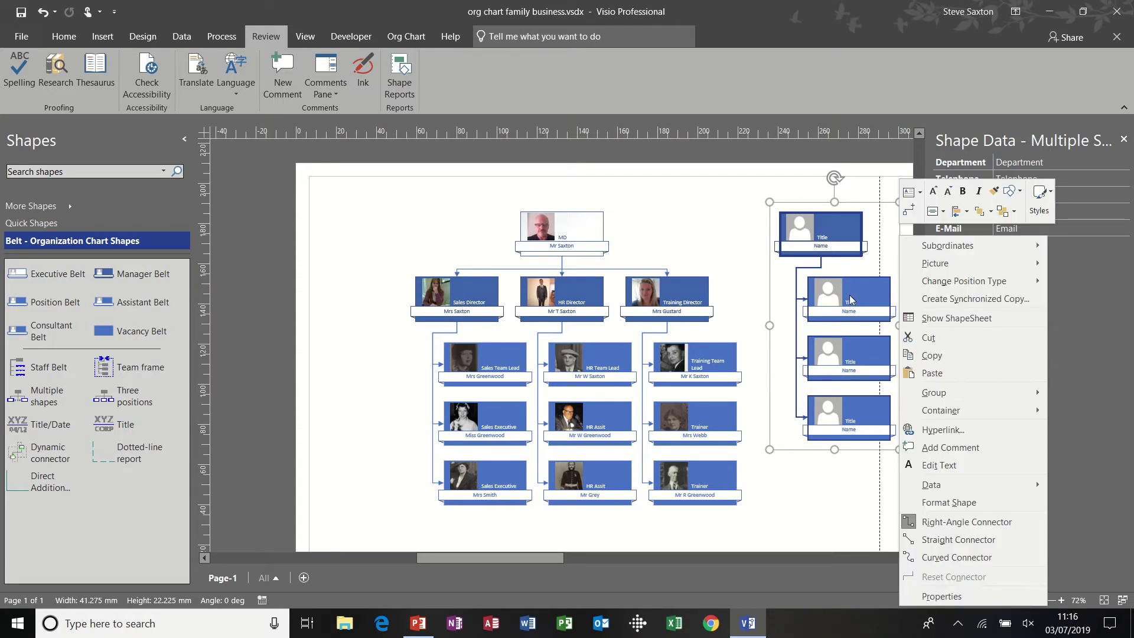
pyautogui.moveTo(943, 484)
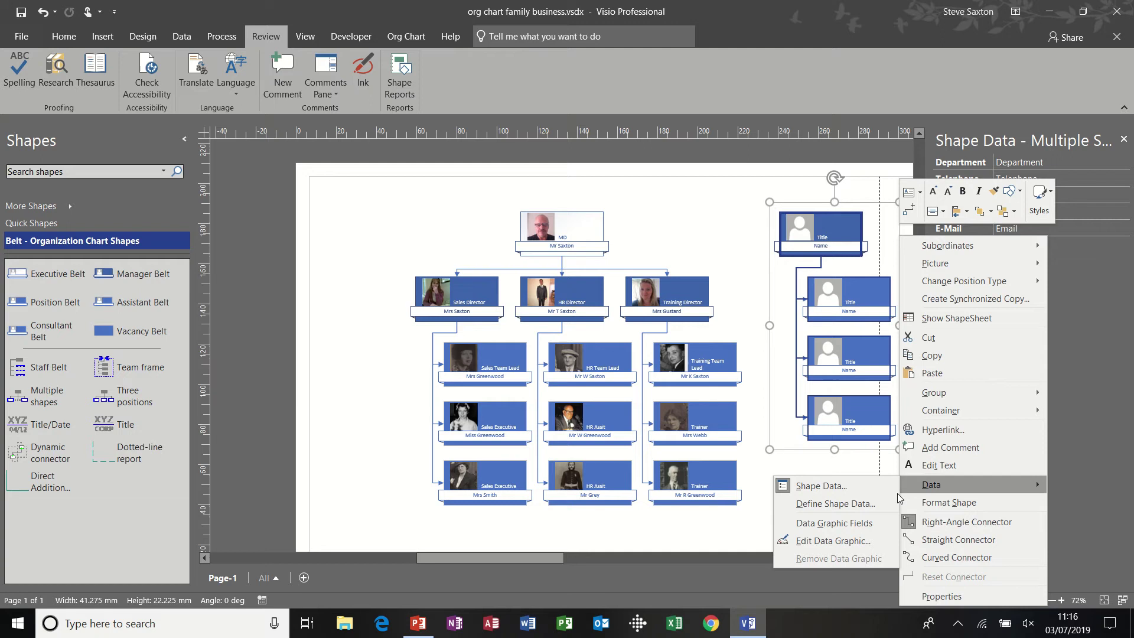
pyautogui.click(867, 500)
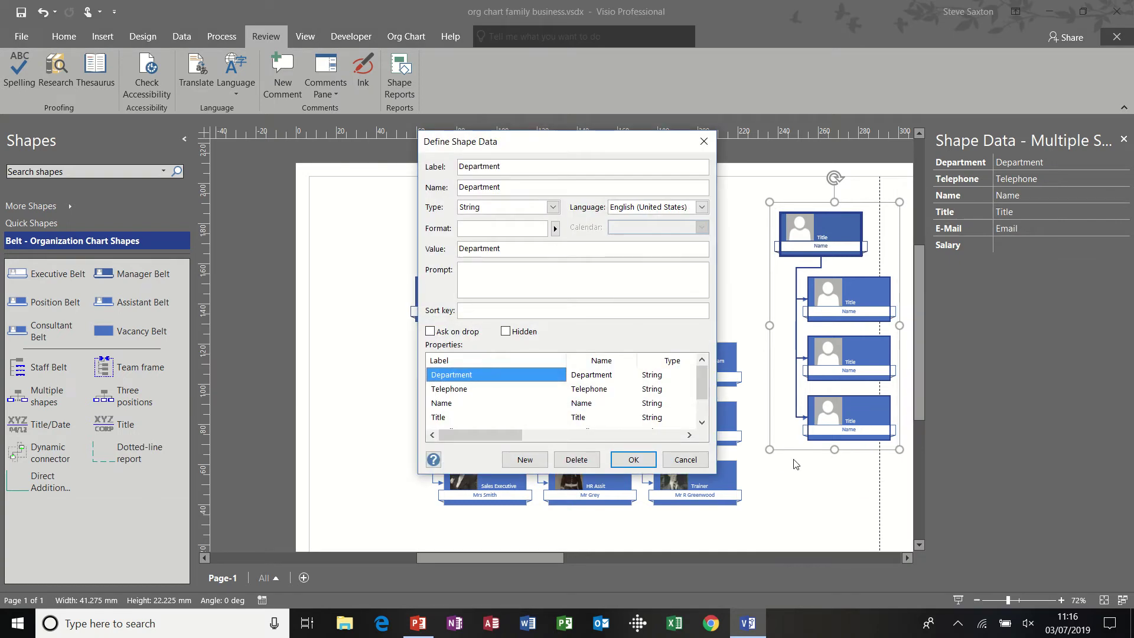
pyautogui.moveTo(706, 382); pyautogui.dragTo(705, 399)
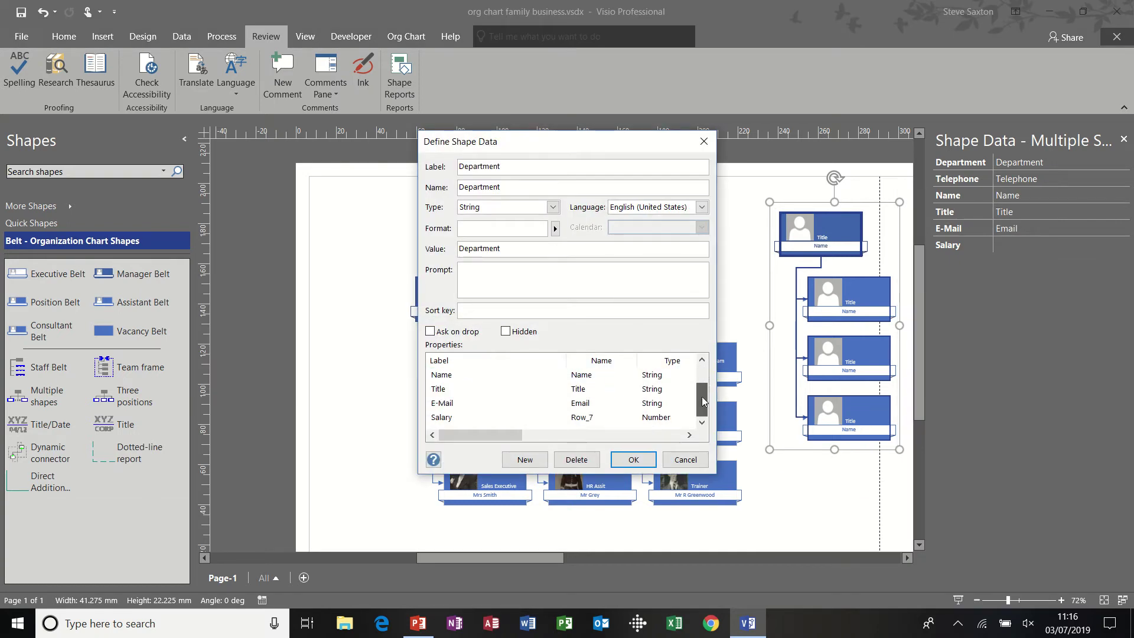
pyautogui.click(447, 417)
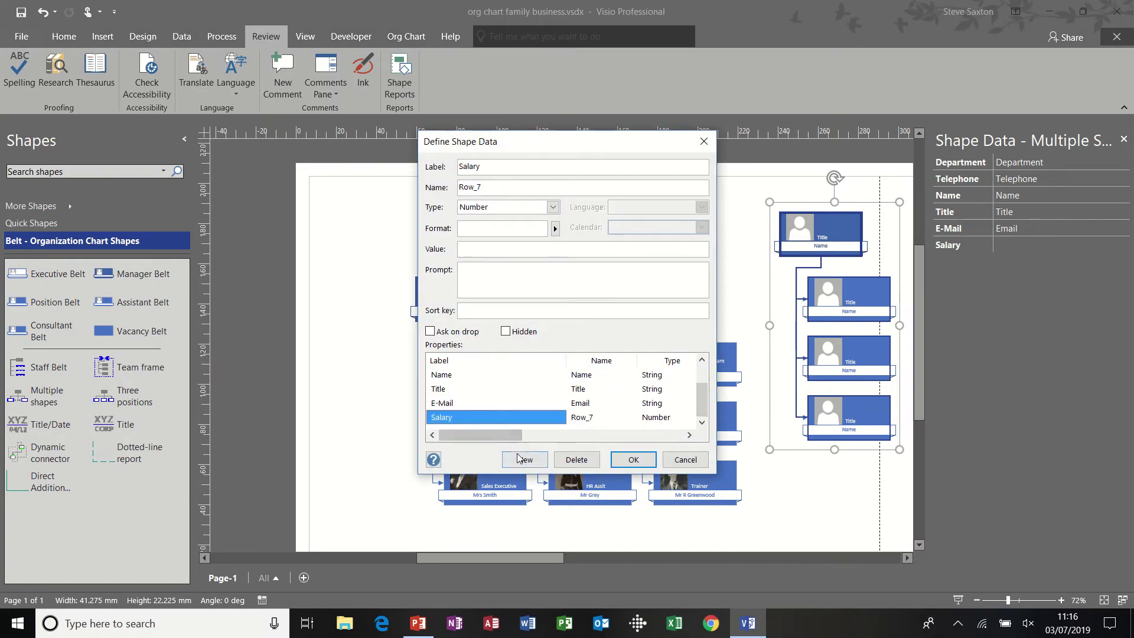
pyautogui.click(553, 207)
pyautogui.click(523, 269)
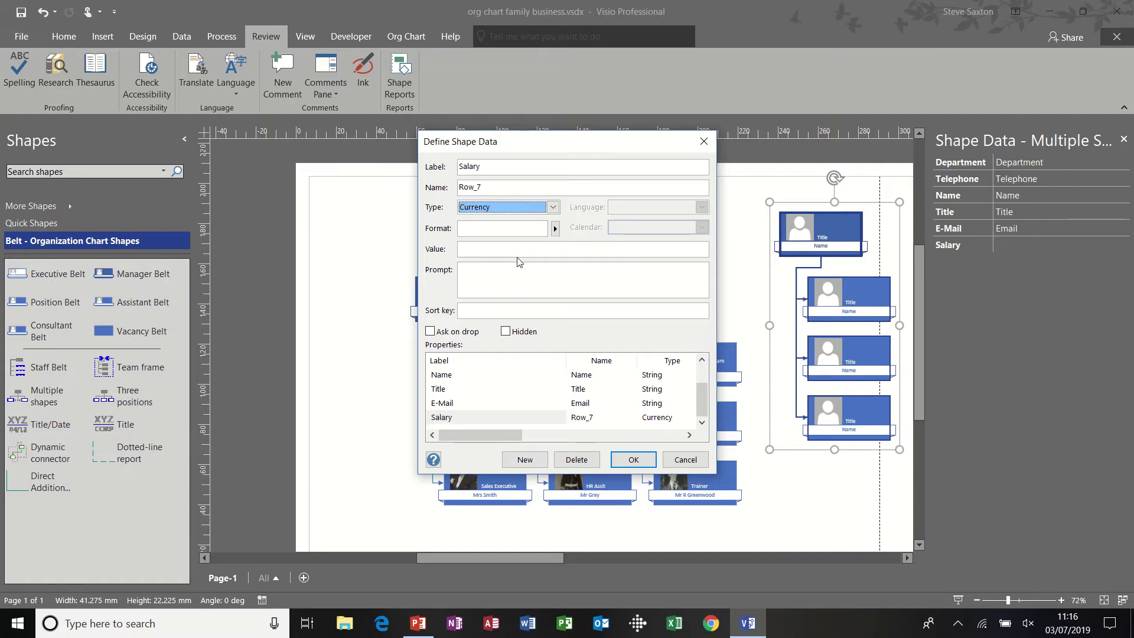
pyautogui.click(555, 229)
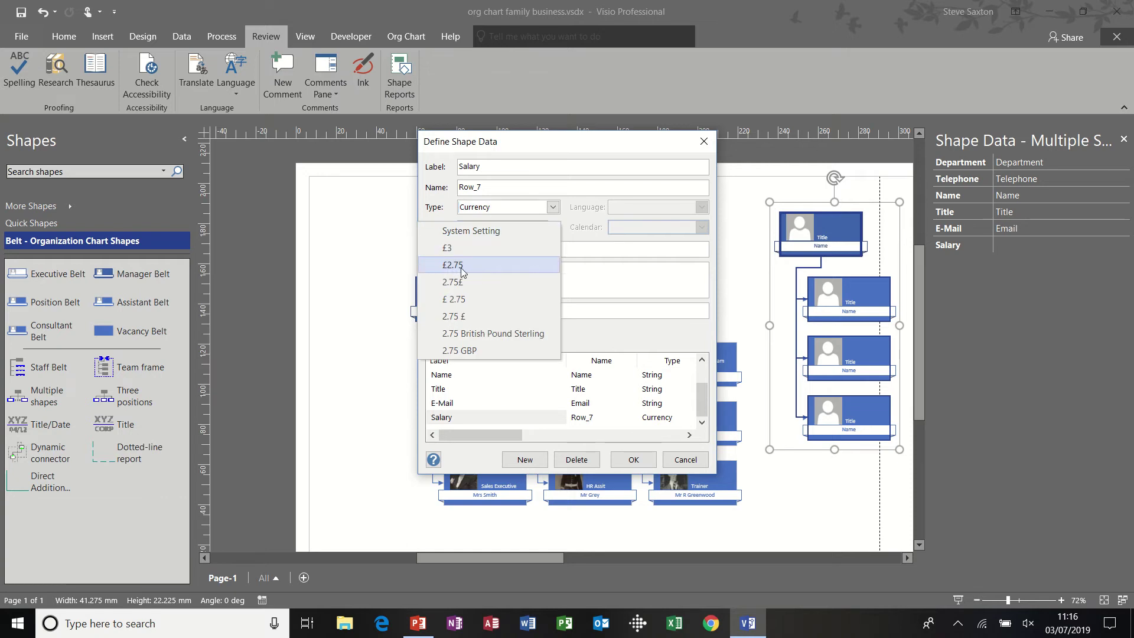
pyautogui.click(460, 302)
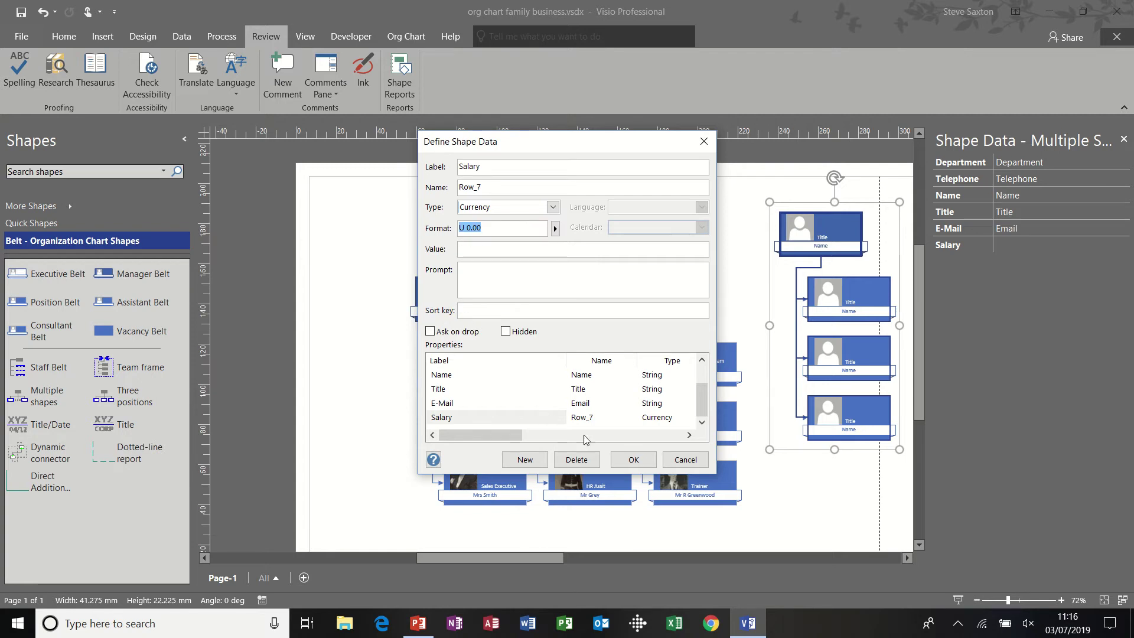
pyautogui.click(633, 459)
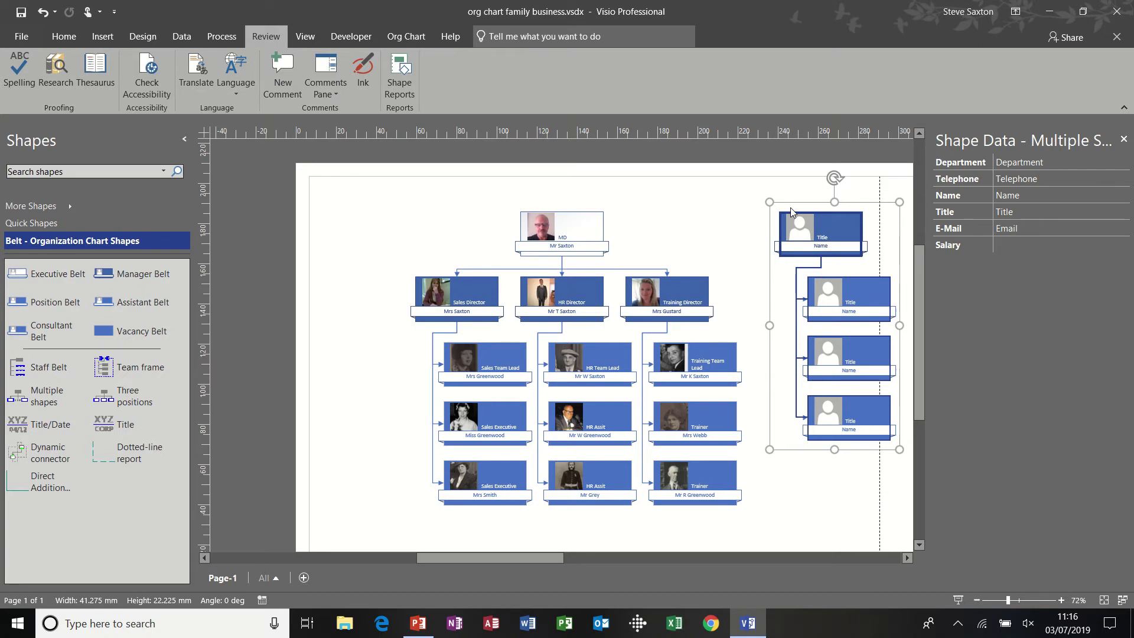
# Delete the blank placeholder group and check salaries of the MD, Training Director, Team Lead and Trainers
pyautogui.press('Delete')
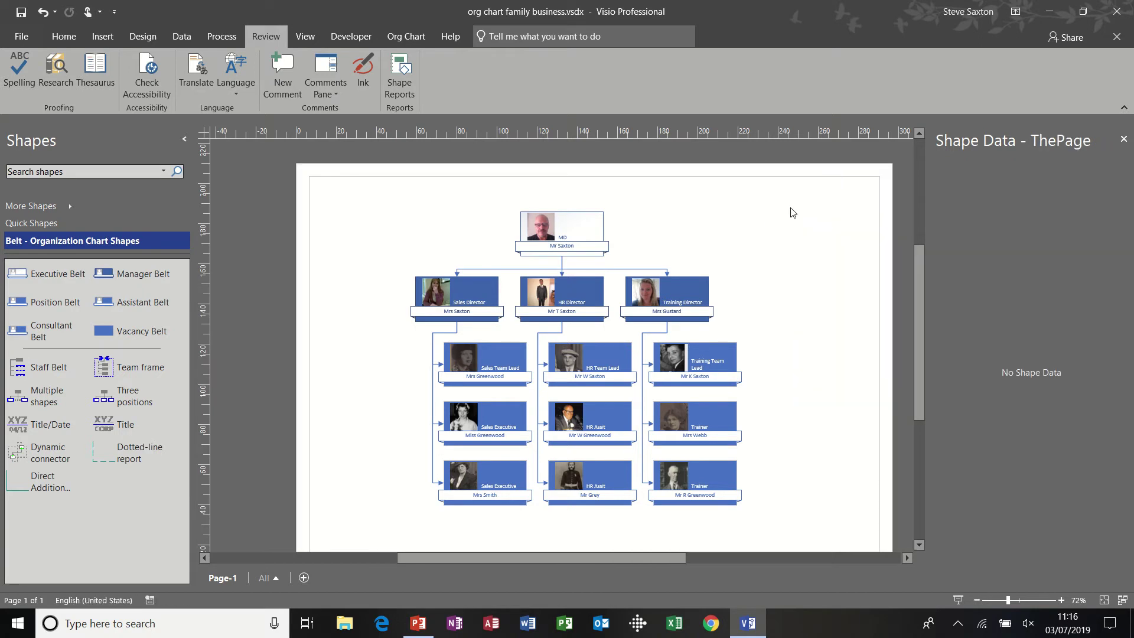
pyautogui.click(594, 222)
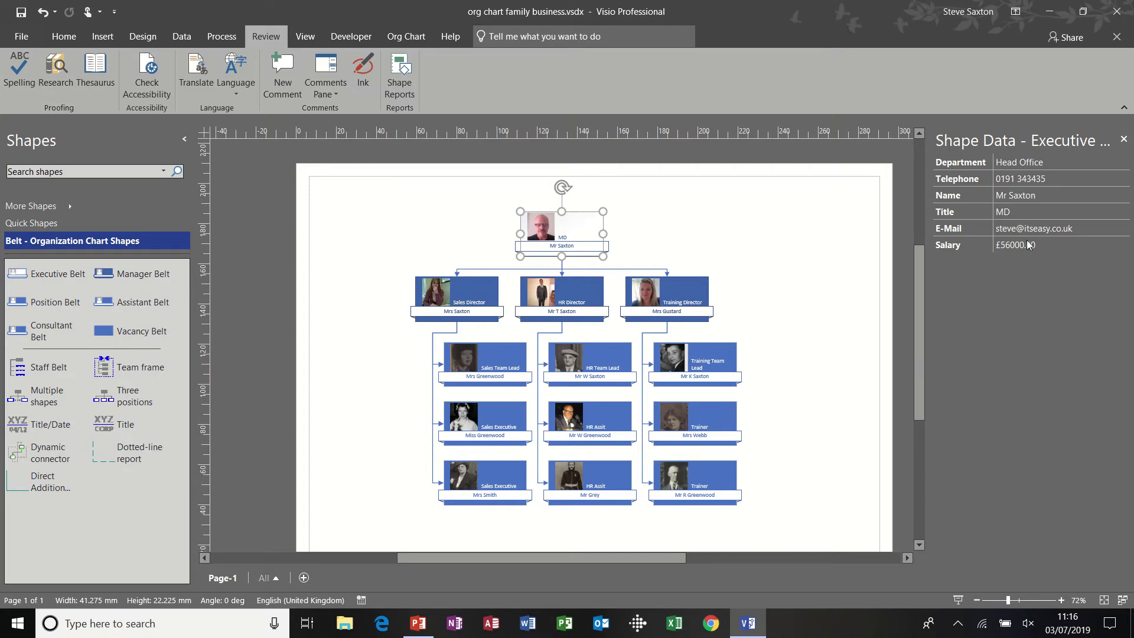
pyautogui.click(697, 292)
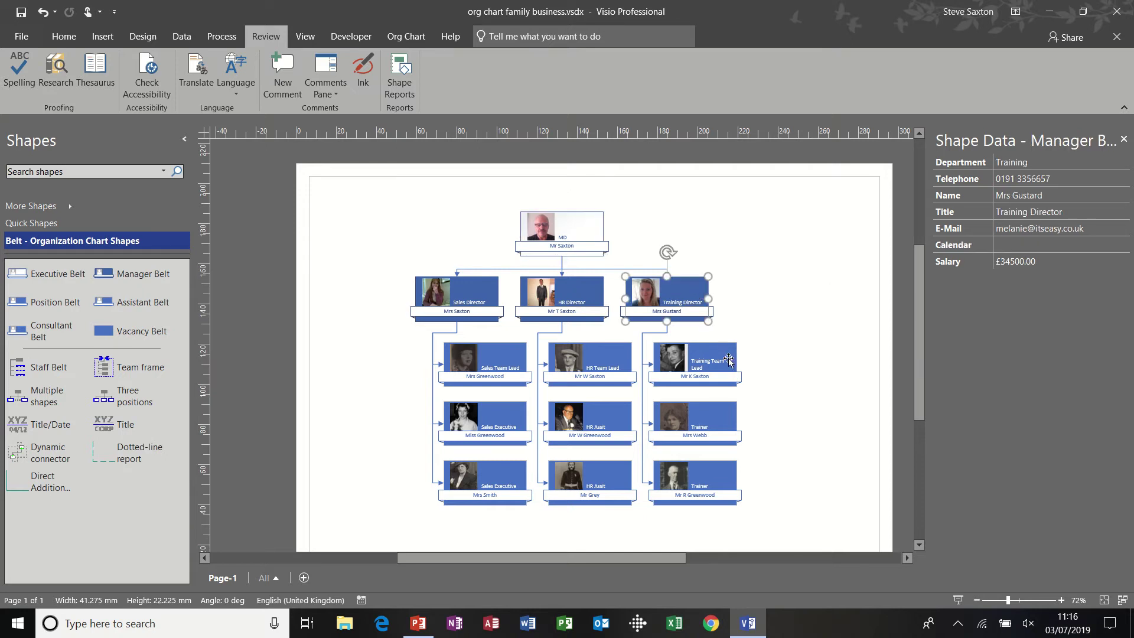
pyautogui.click(729, 361)
pyautogui.click(729, 404)
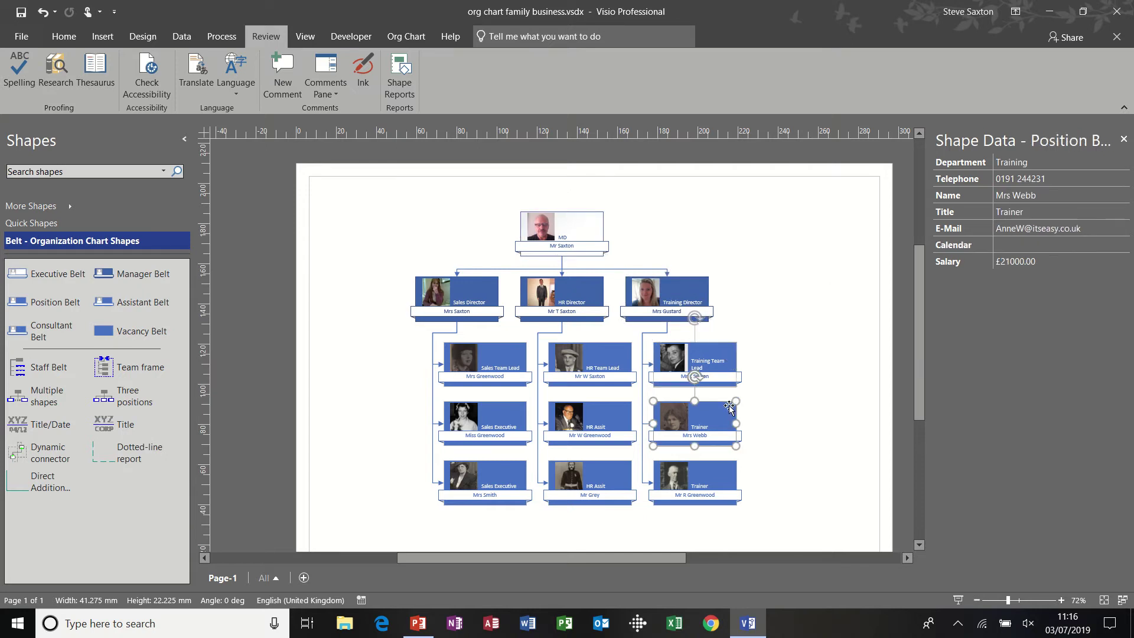
pyautogui.click(729, 466)
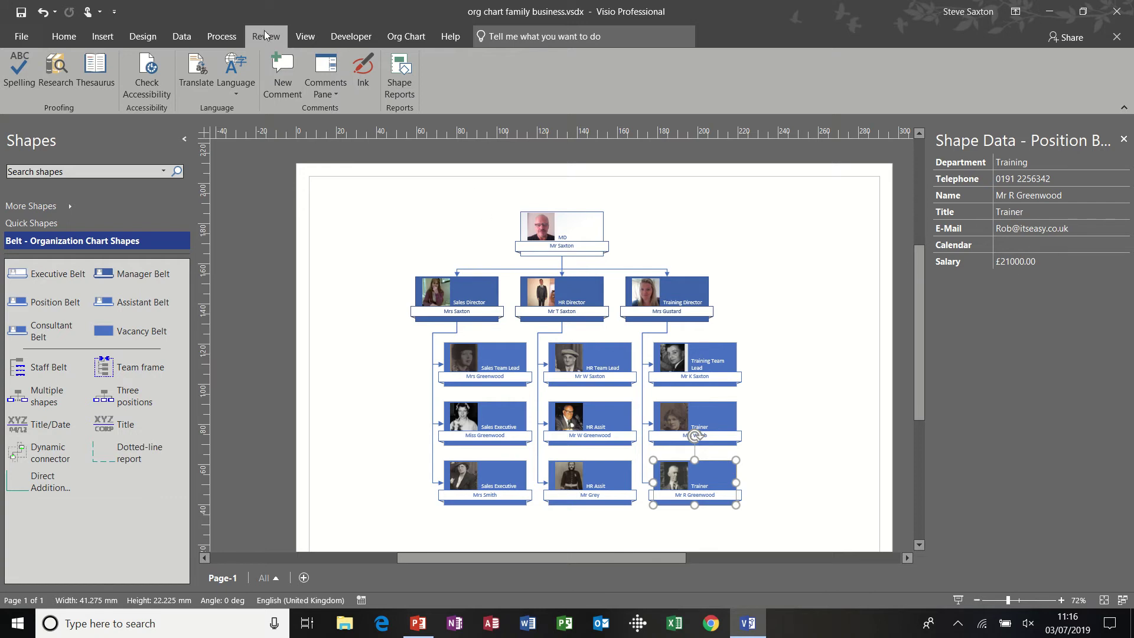
# Open Shape Reports, move the Reports window aside, and launch the Report Definition Wizard
pyautogui.click(402, 72)
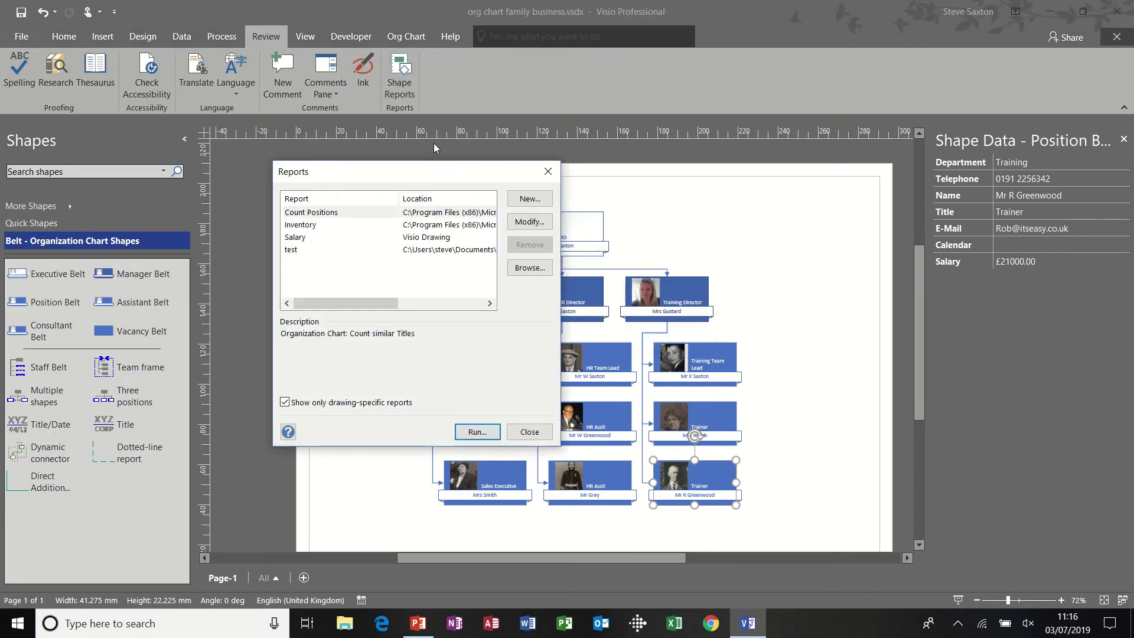
pyautogui.moveTo(421, 166); pyautogui.dragTo(628, 121)
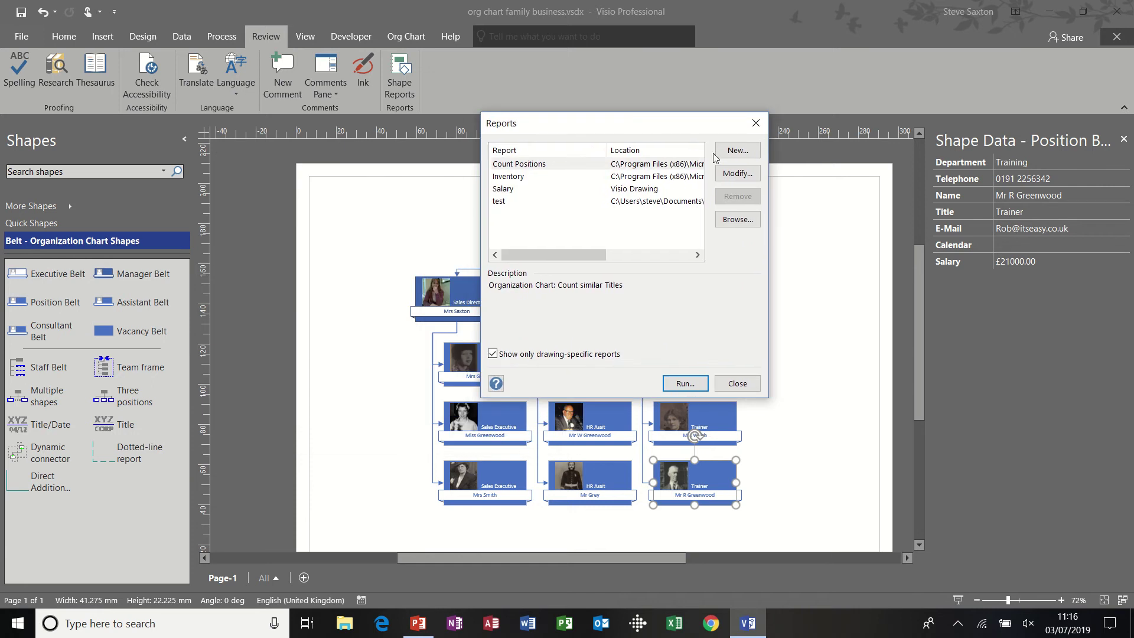
pyautogui.click(733, 152)
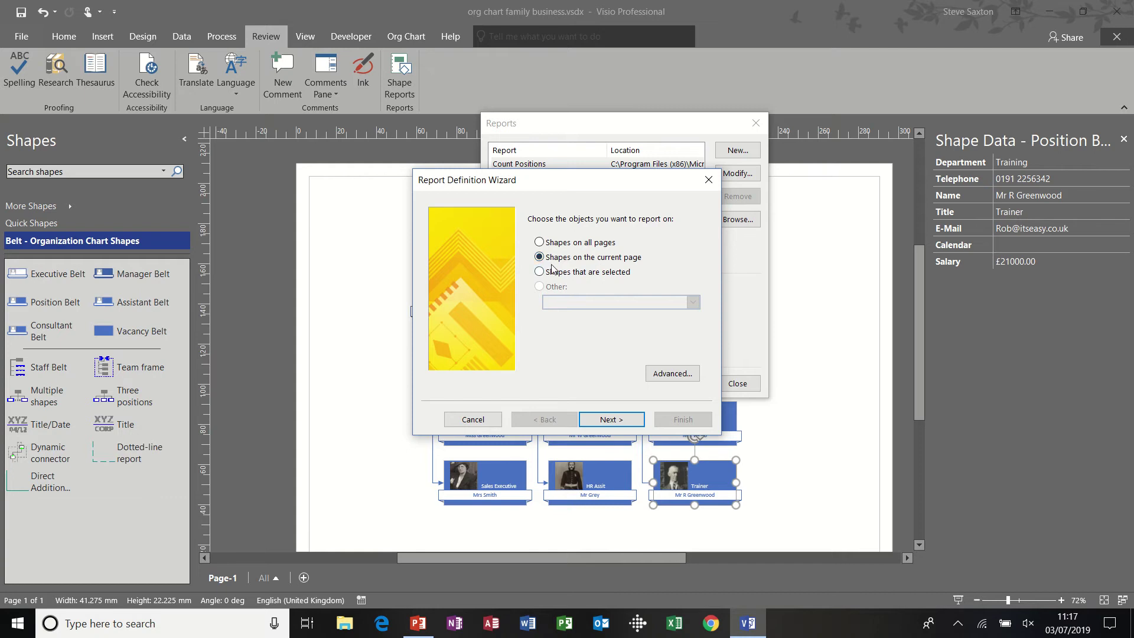
# Tick Department, E-Mail, Name, Salary, Telephone and Title as the report's columns
pyautogui.click(623, 422)
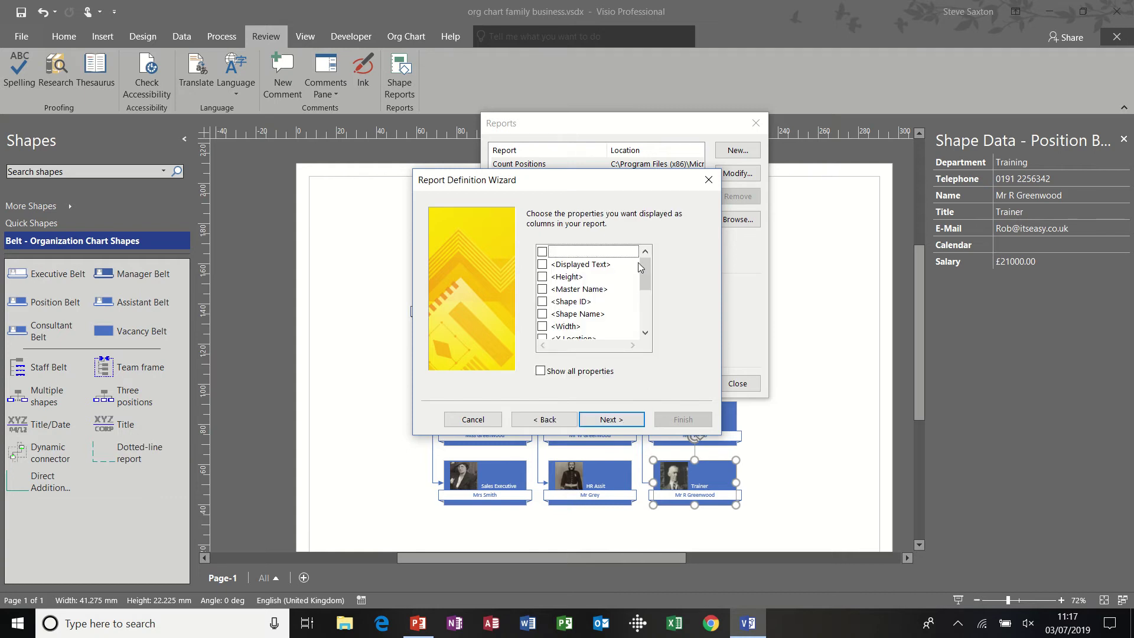
pyautogui.moveTo(640, 268); pyautogui.dragTo(643, 294)
pyautogui.click(542, 301)
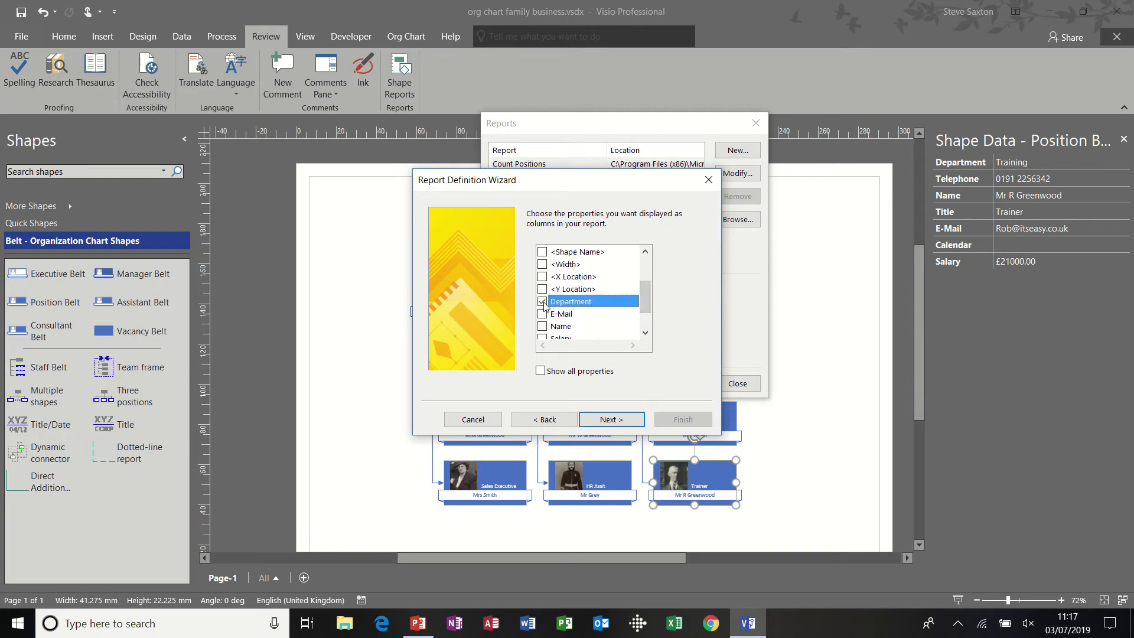
pyautogui.click(542, 314)
pyautogui.click(542, 326)
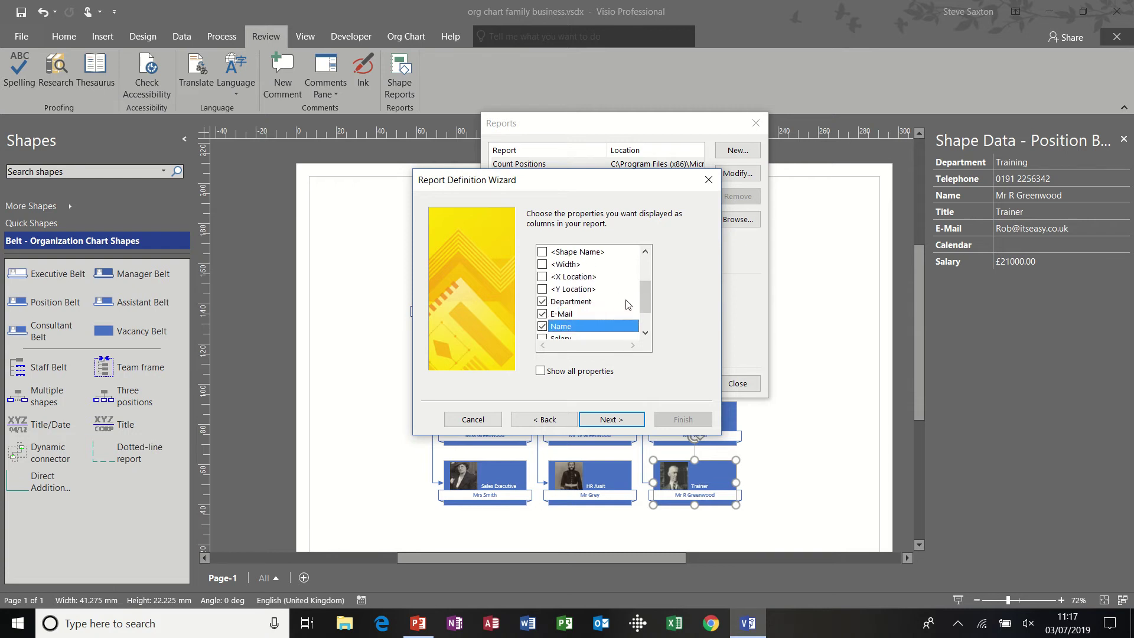
pyautogui.moveTo(644, 302); pyautogui.dragTo(640, 319)
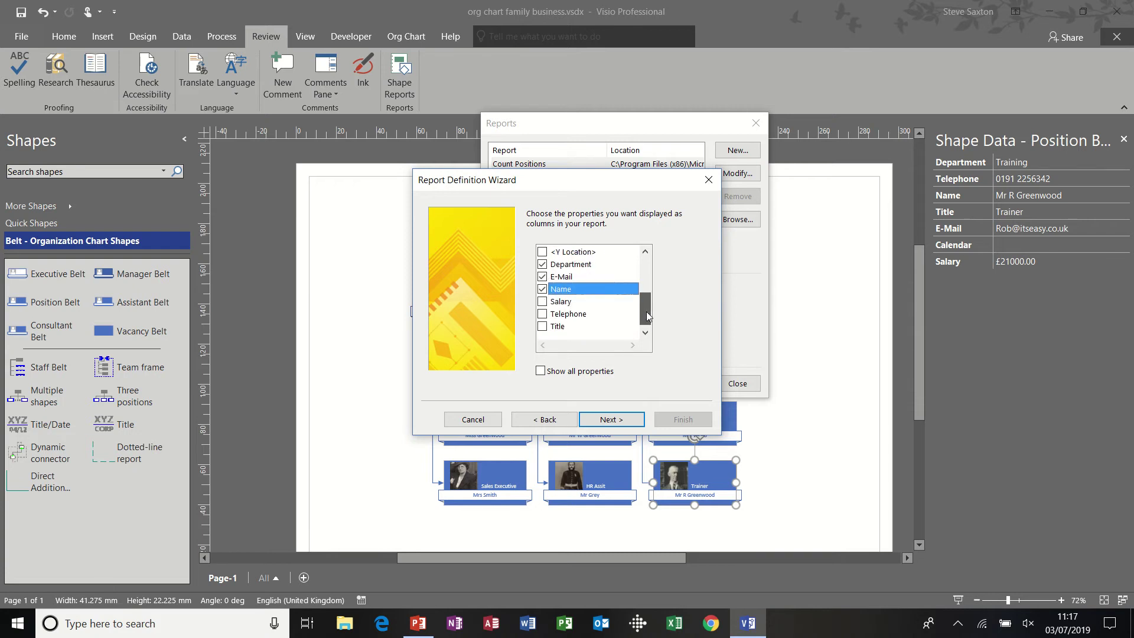
pyautogui.click(542, 302)
pyautogui.click(543, 314)
pyautogui.click(542, 326)
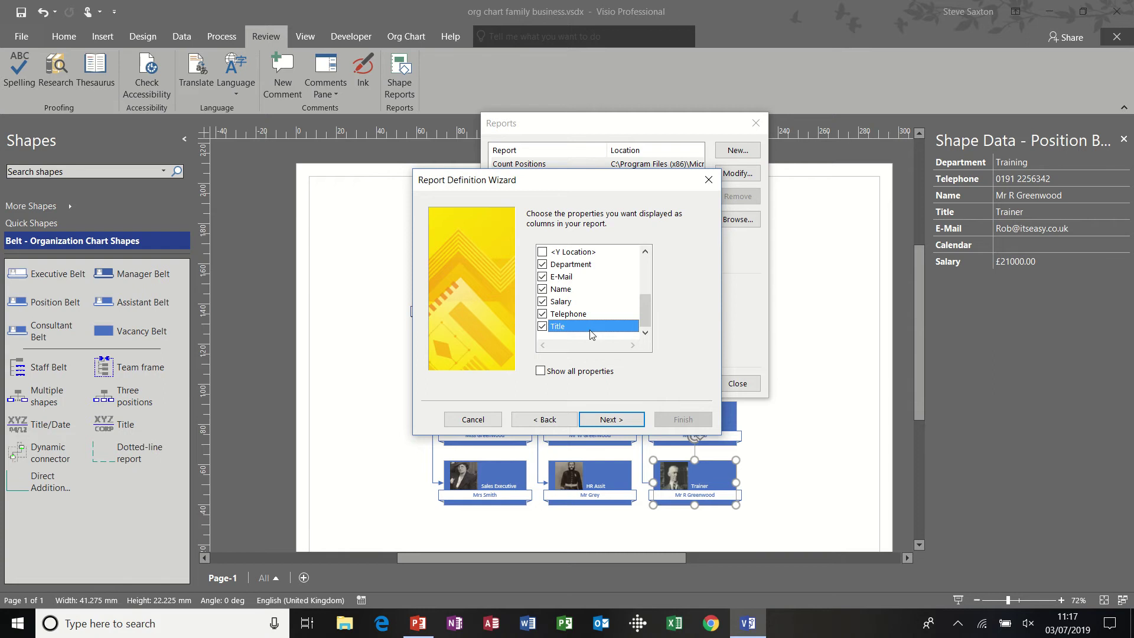
pyautogui.click(611, 420)
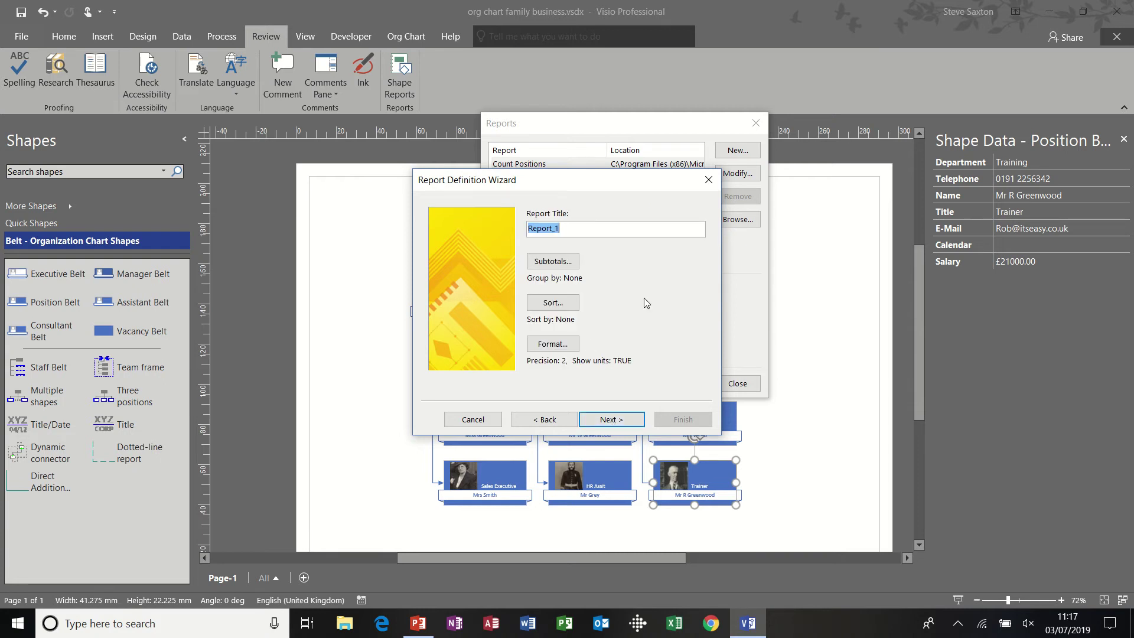
# Type 'sala' for the report title and group the subtotals by Department
pyautogui.write('salary 1')
pyautogui.click(574, 265)
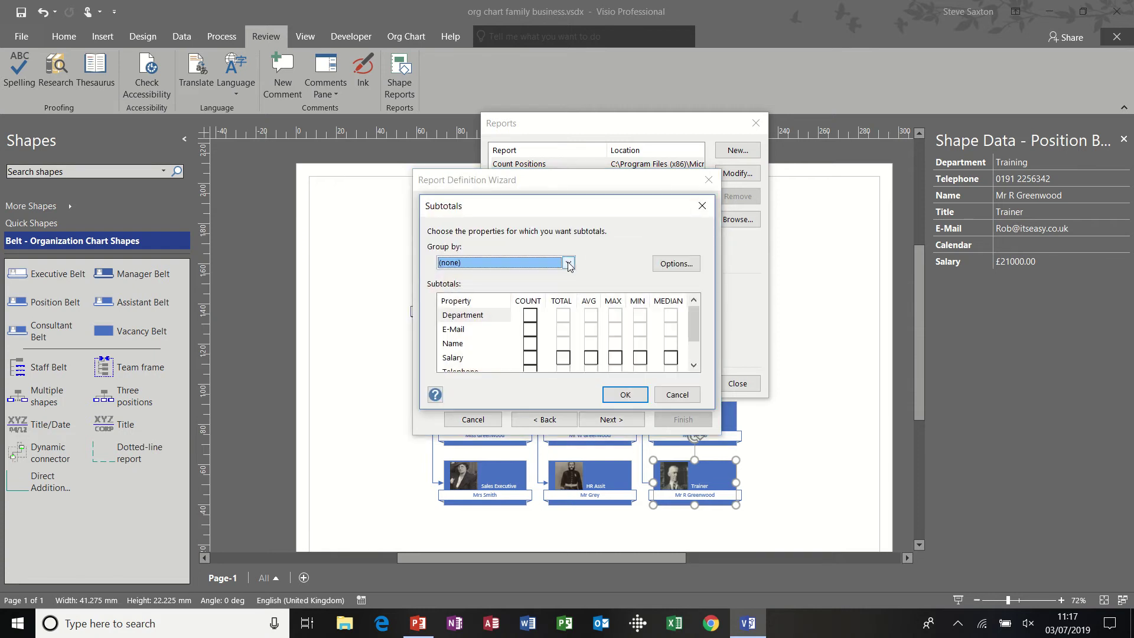
pyautogui.click(568, 264)
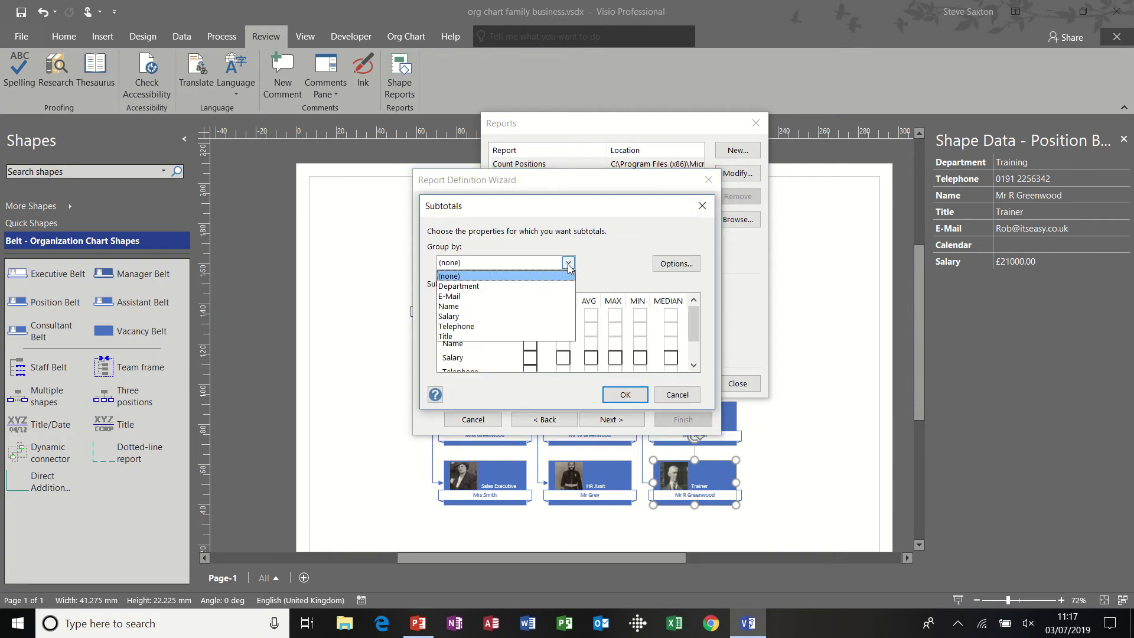
pyautogui.click(490, 286)
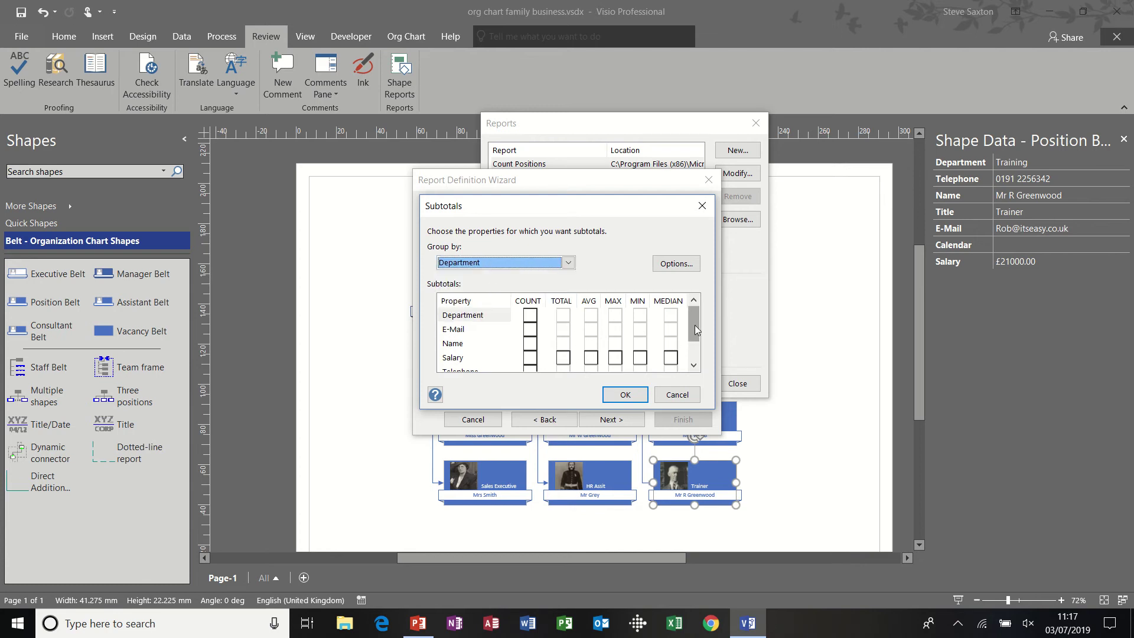
pyautogui.moveTo(694, 329); pyautogui.dragTo(694, 335)
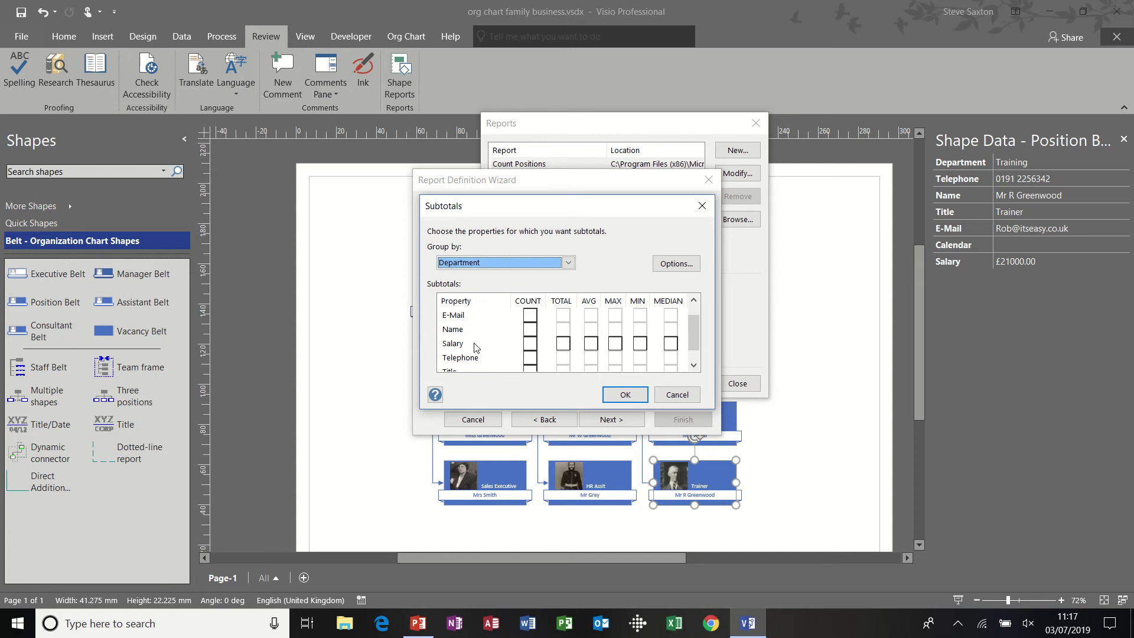
# Add TOTAL, AVG and MEDIAN subtotals for Salary
pyautogui.click(564, 344)
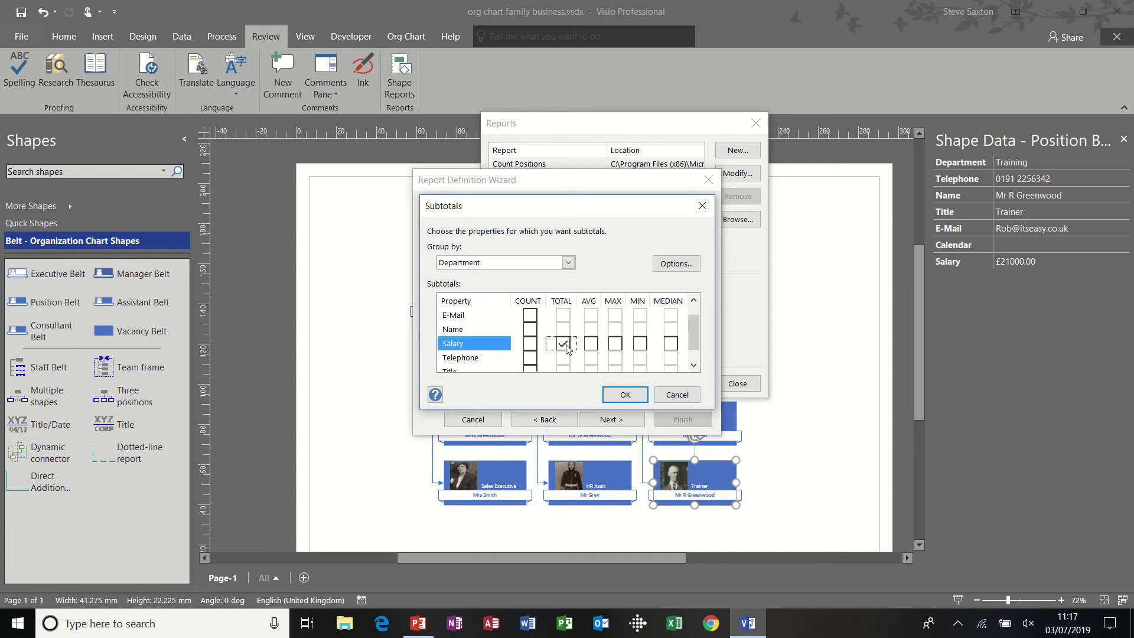
pyautogui.click(591, 344)
pyautogui.click(671, 344)
pyautogui.moveTo(694, 335); pyautogui.dragTo(696, 351)
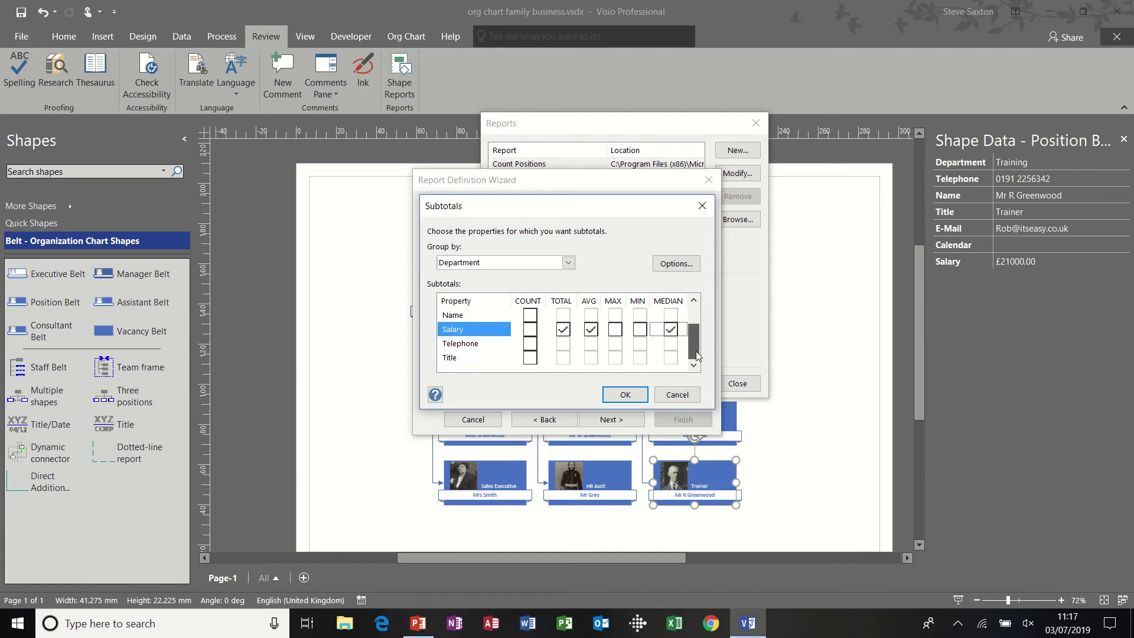
# Exclude duplicate rows and show grand totals, then confirm the subtotal settings
pyautogui.click(678, 265)
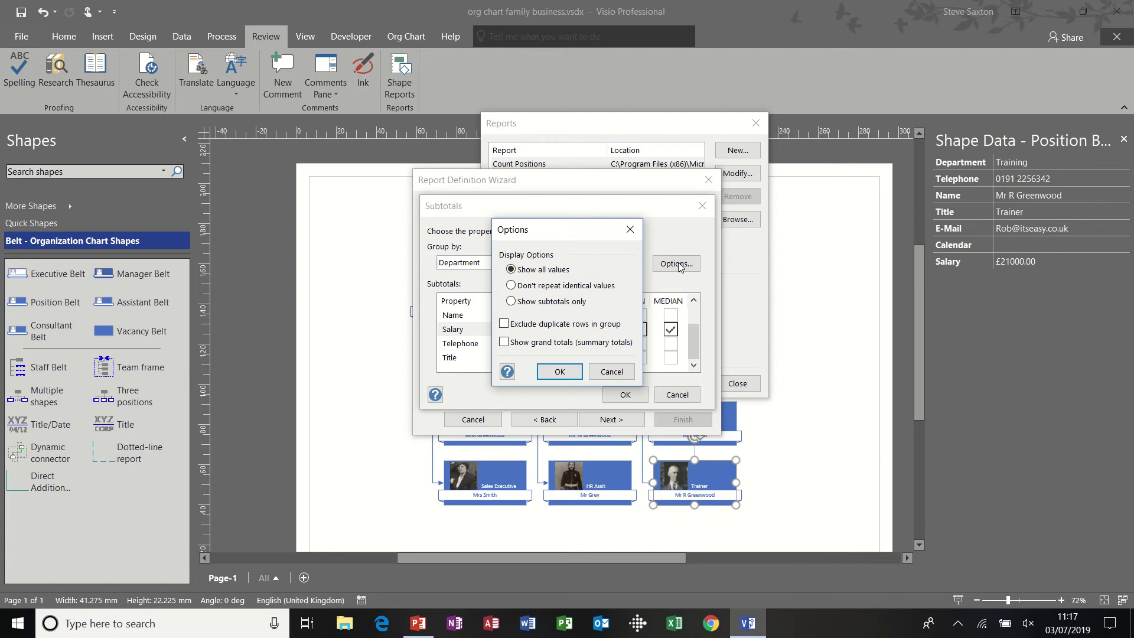
pyautogui.click(503, 324)
pyautogui.click(504, 342)
pyautogui.click(559, 370)
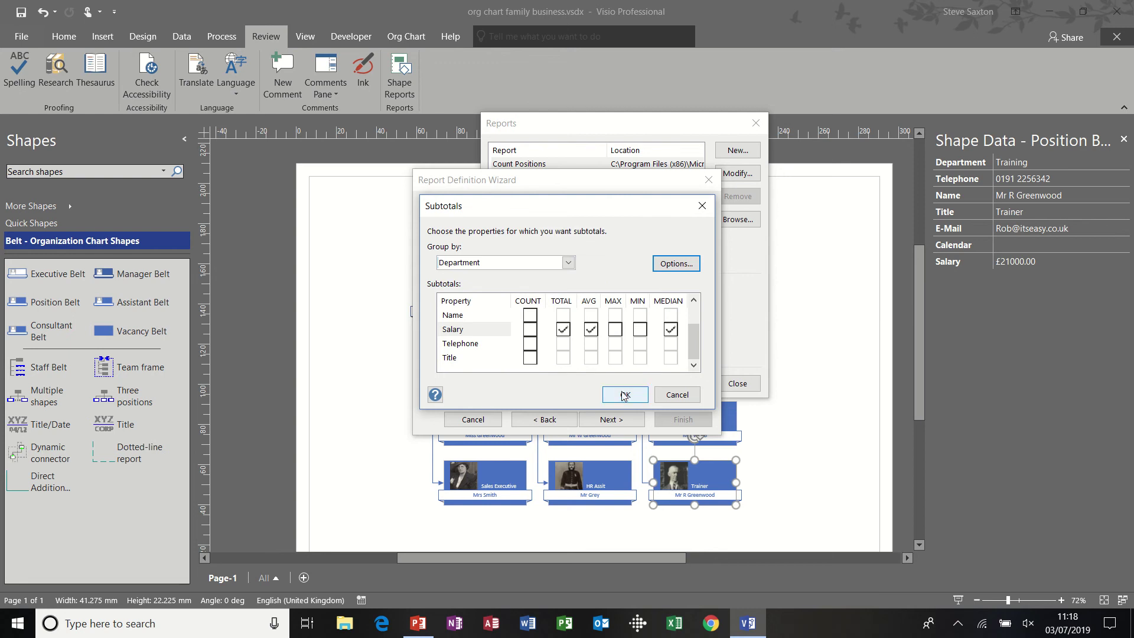
pyautogui.click(624, 394)
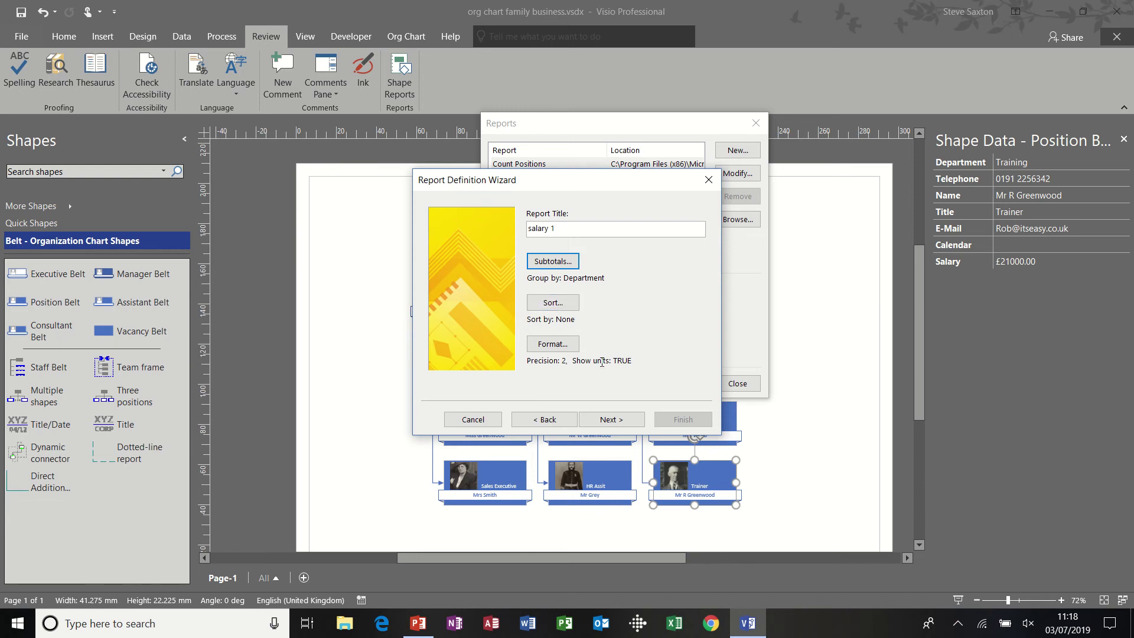
# Save the report definition in this drawing under the name 'salary 1'
pyautogui.click(612, 419)
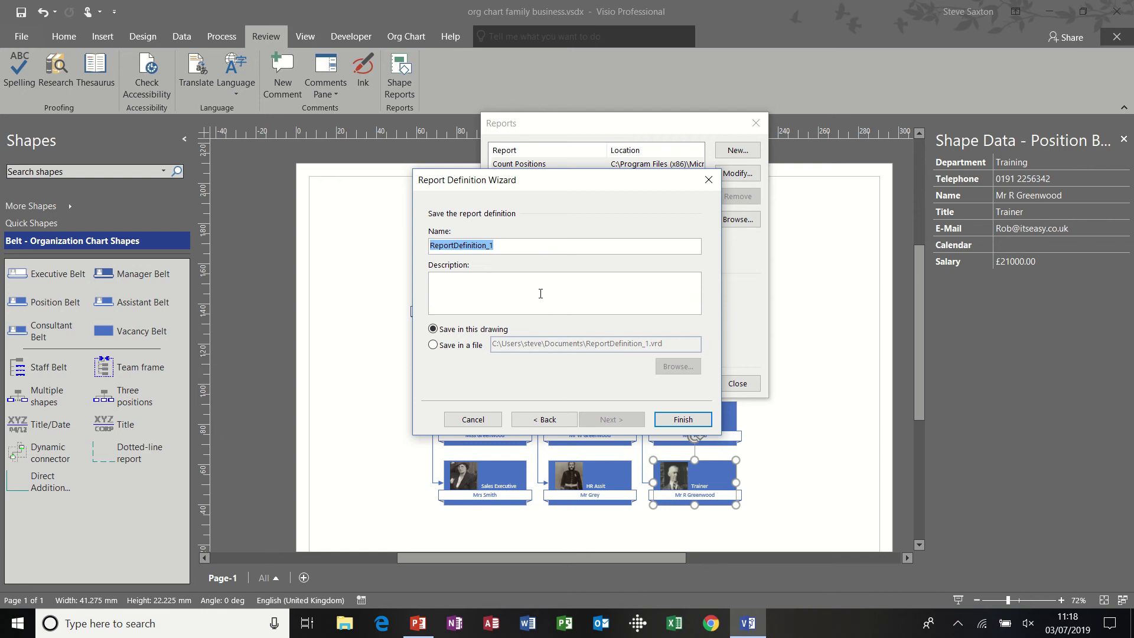
pyautogui.write('salary 1')
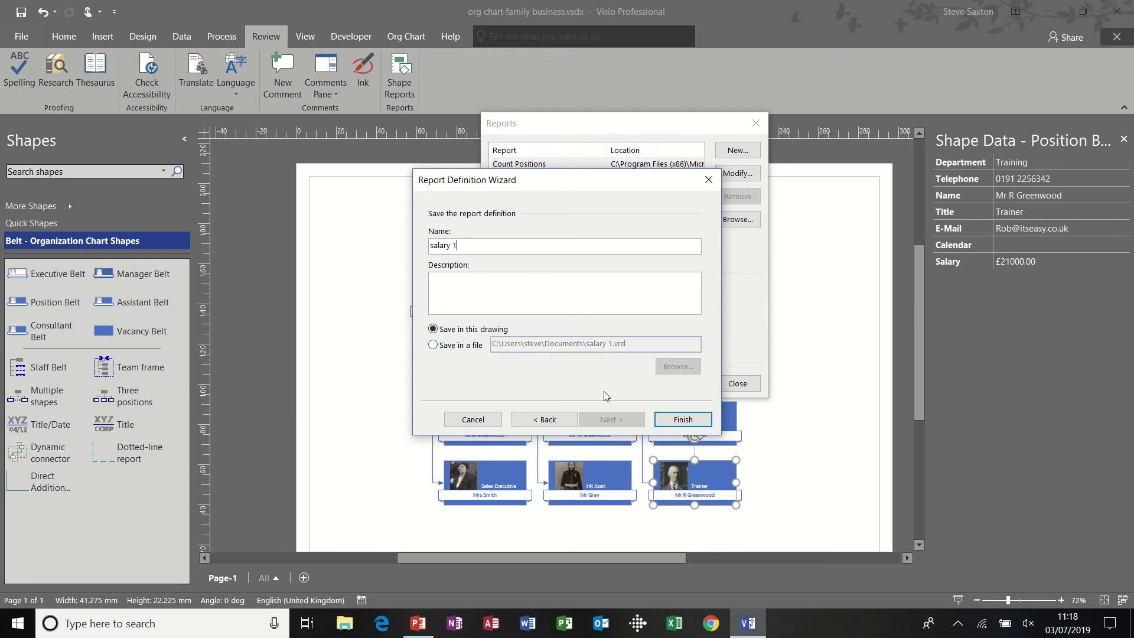
pyautogui.click(688, 420)
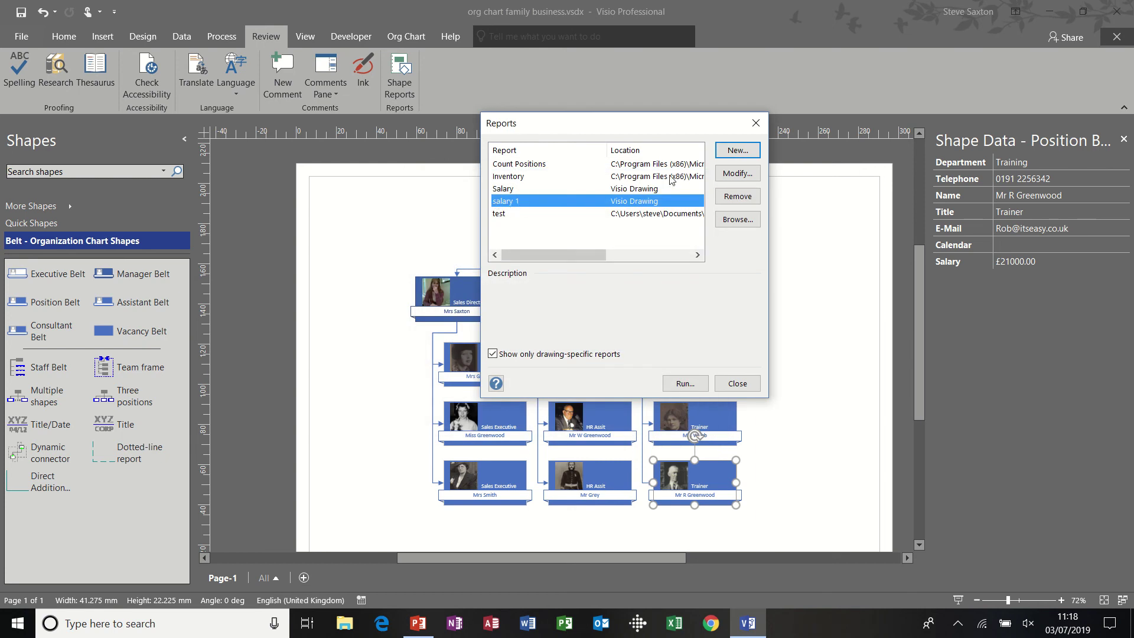
# Run the salary 1 report with Excel as the output format
pyautogui.click(685, 383)
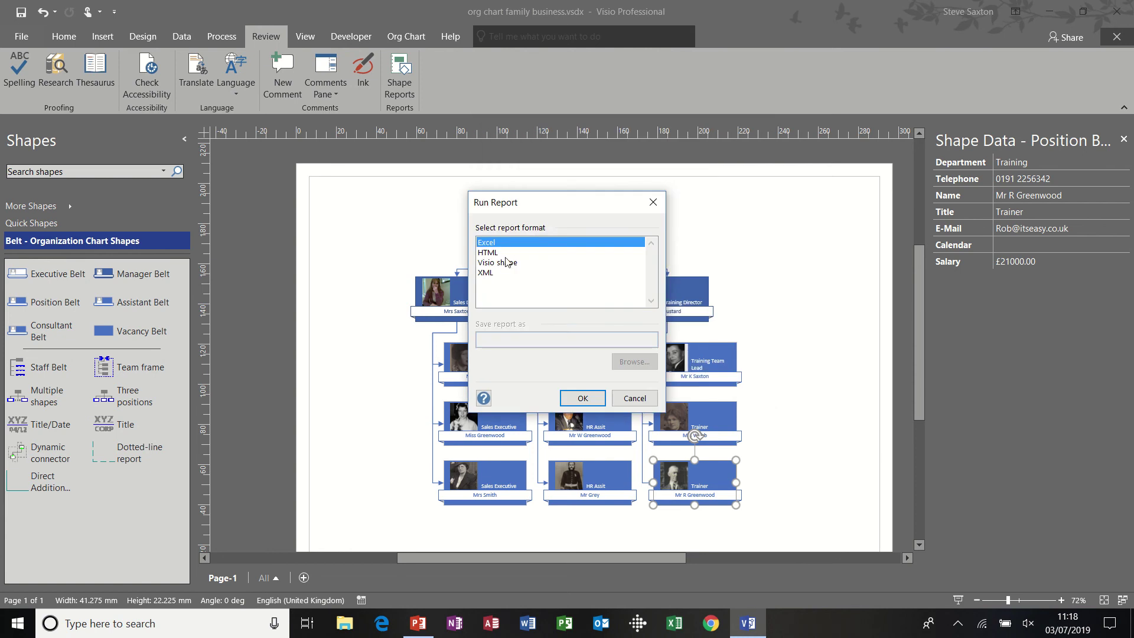
pyautogui.click(580, 400)
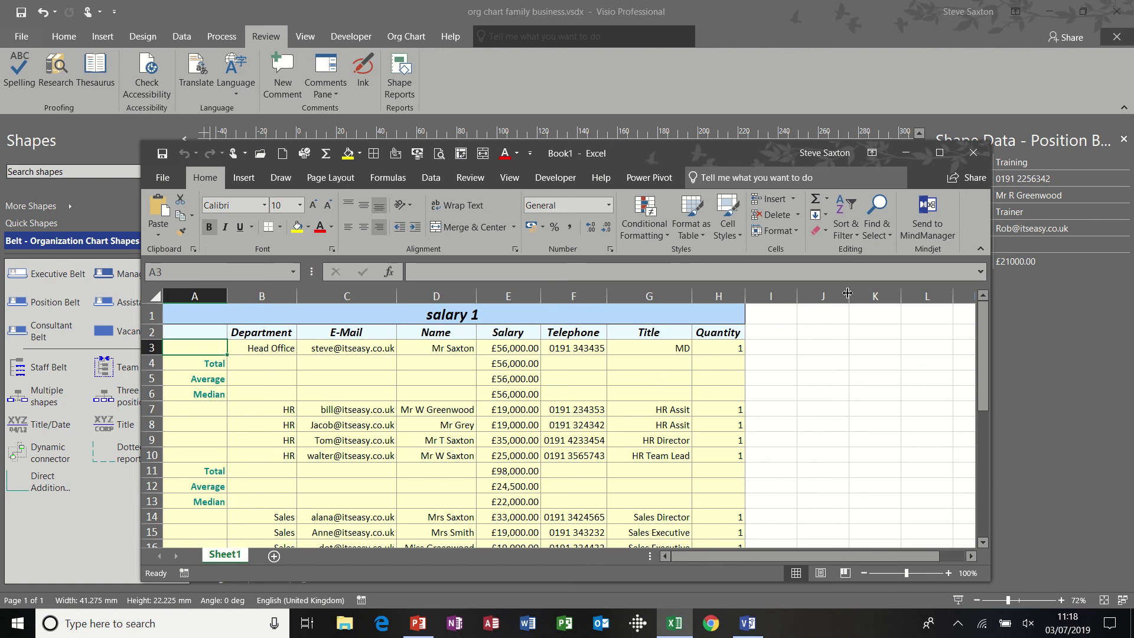
# Maximize the 'salary 1' Excel window and scroll down to the £353,500.00 Grand Total and back
pyautogui.click(940, 153)
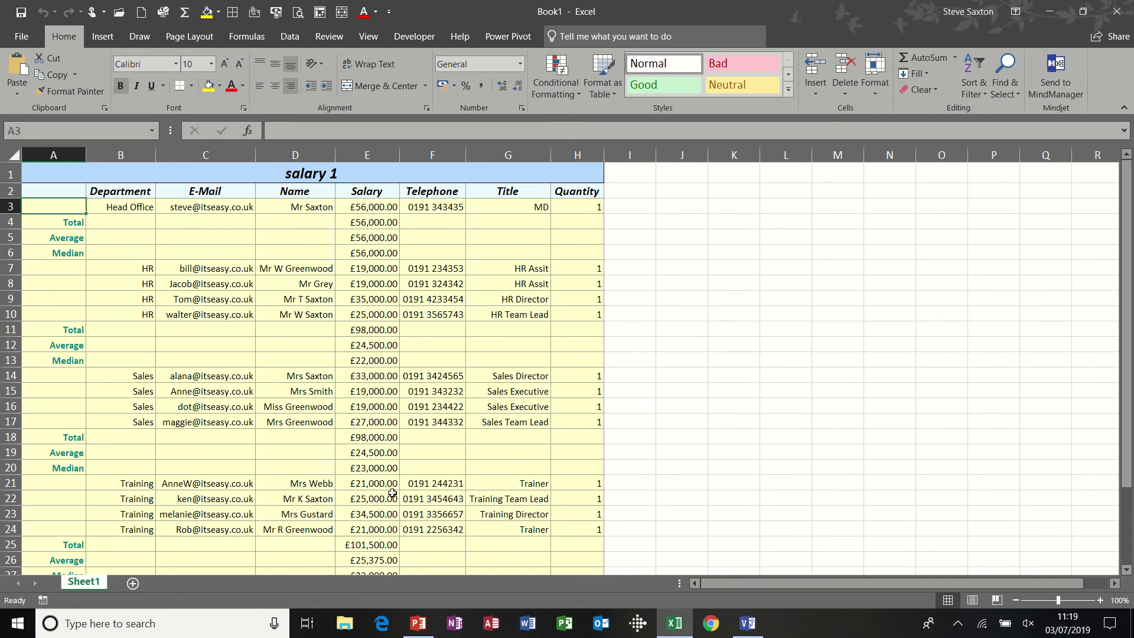
pyautogui.moveTo(1130, 248); pyautogui.dragTo(1129, 260)
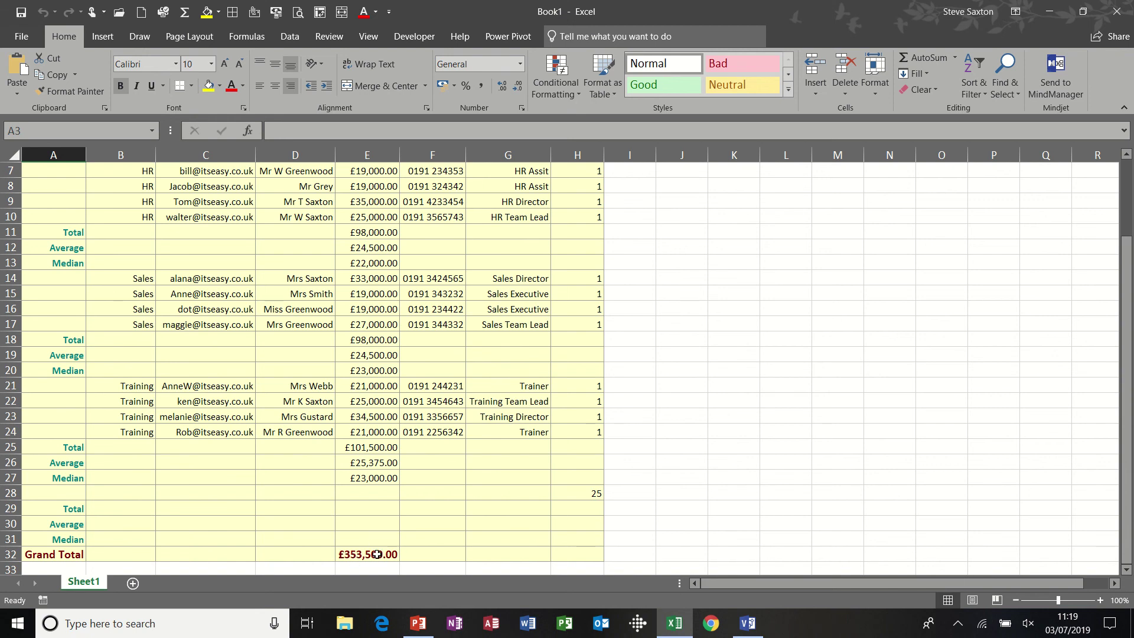
pyautogui.moveTo(1129, 380); pyautogui.dragTo(1129, 367)
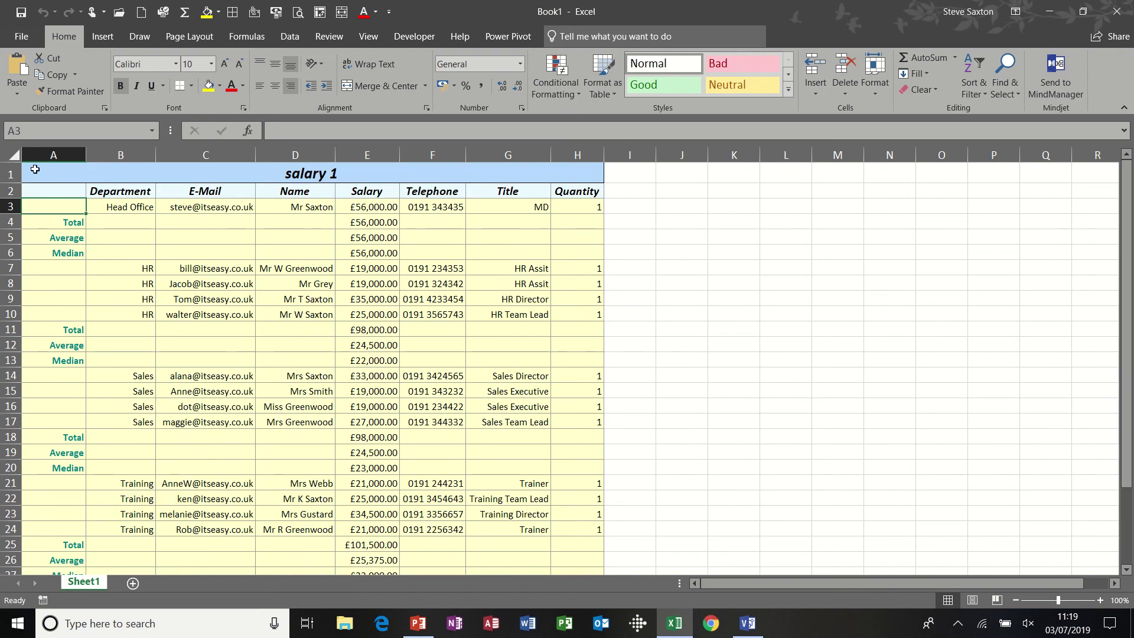
# Left-align the entire sheet and fill Head Office's subtotal rows 4–6 yellow
pyautogui.click(13, 155)
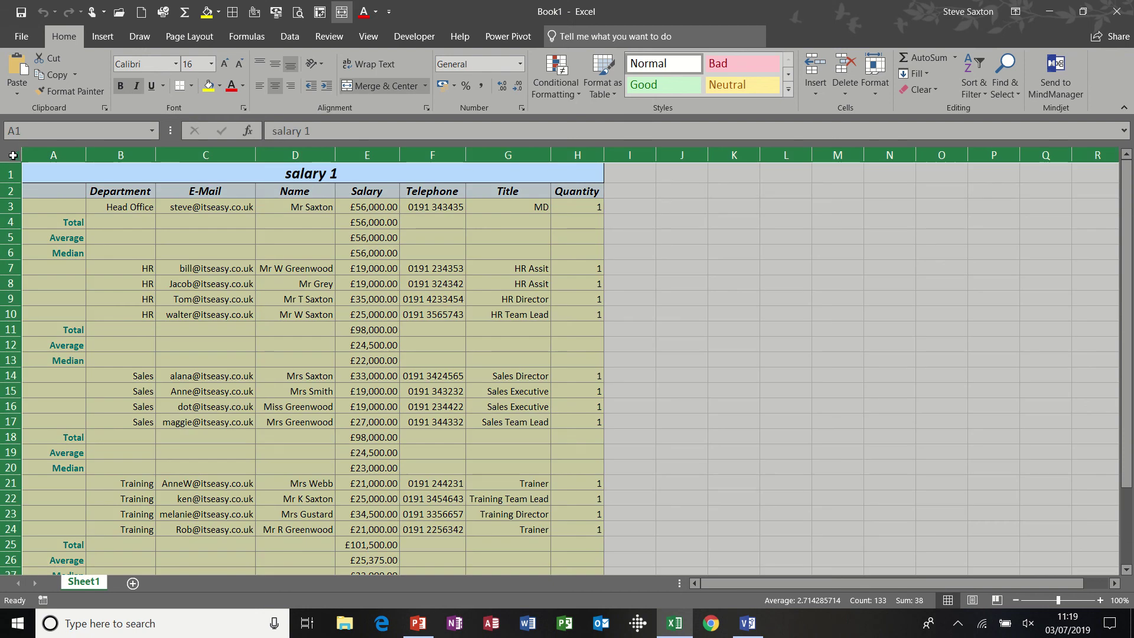
pyautogui.click(263, 88)
pyautogui.click(78, 227)
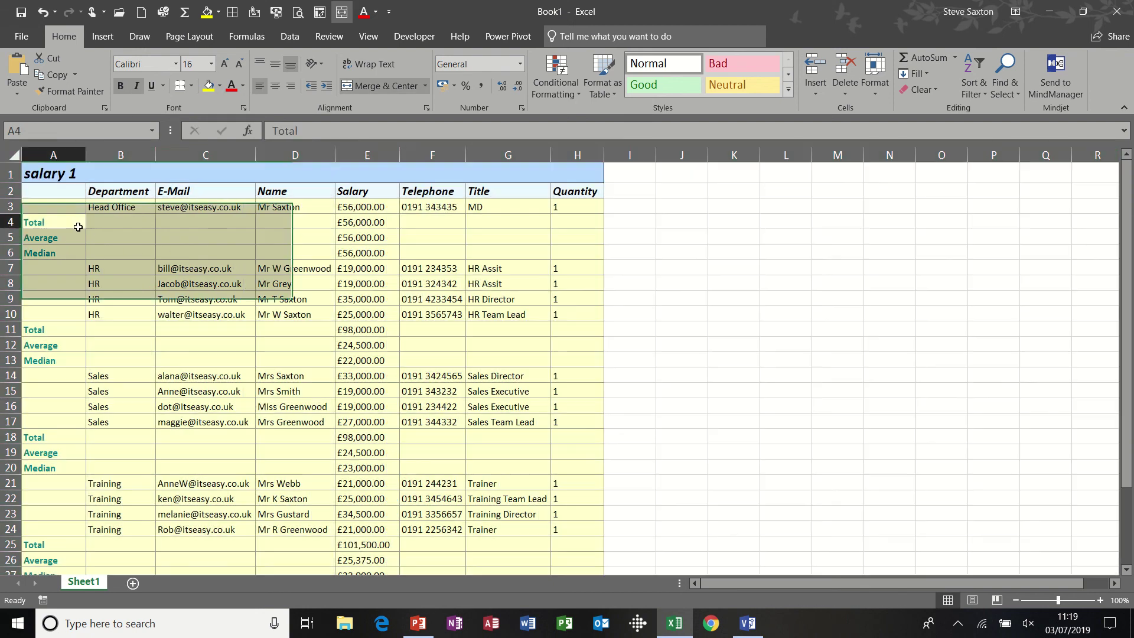
pyautogui.moveTo(78, 227); pyautogui.dragTo(555, 253)
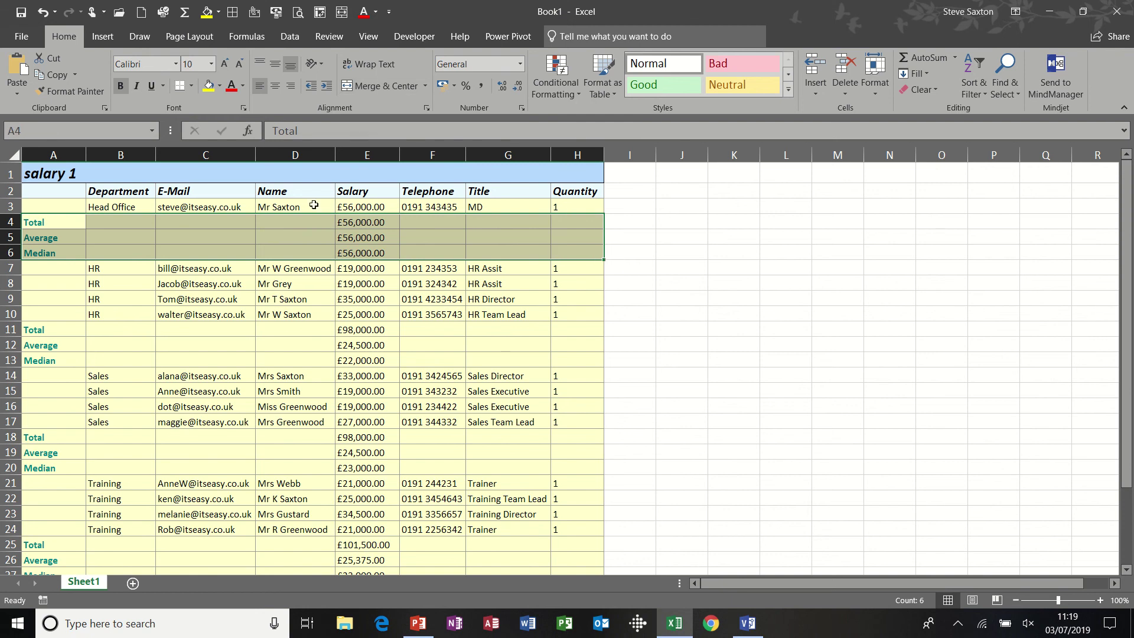
pyautogui.click(208, 86)
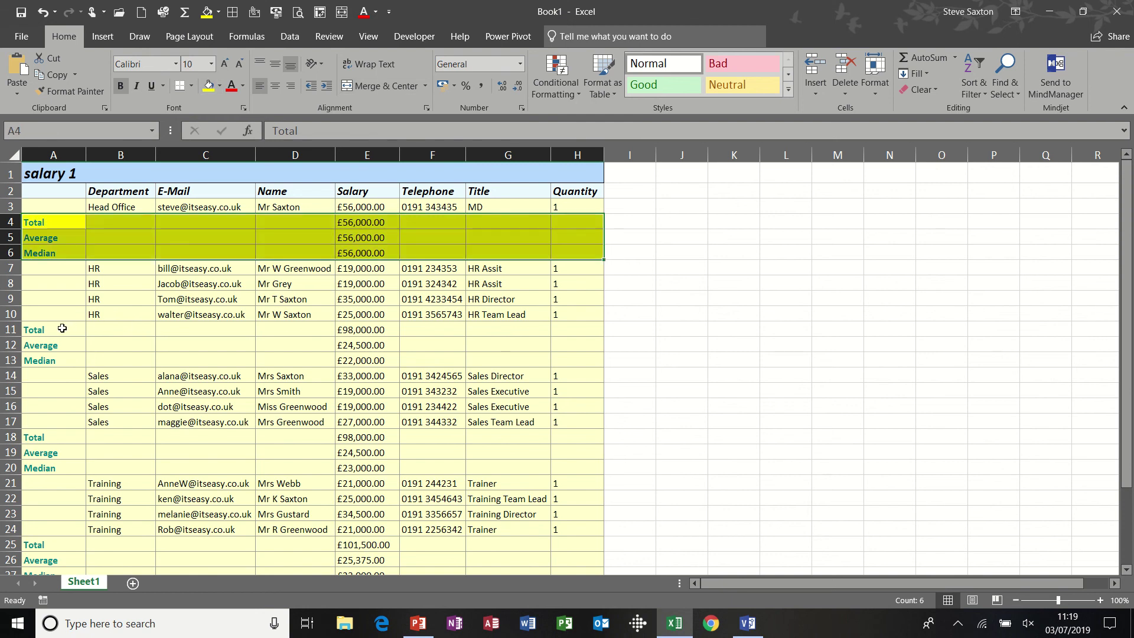
# Fill the HR, Sales and Training subtotal rows (11–13, 18–20, 25–27) yellow
pyautogui.moveTo(62, 328); pyautogui.dragTo(585, 358)
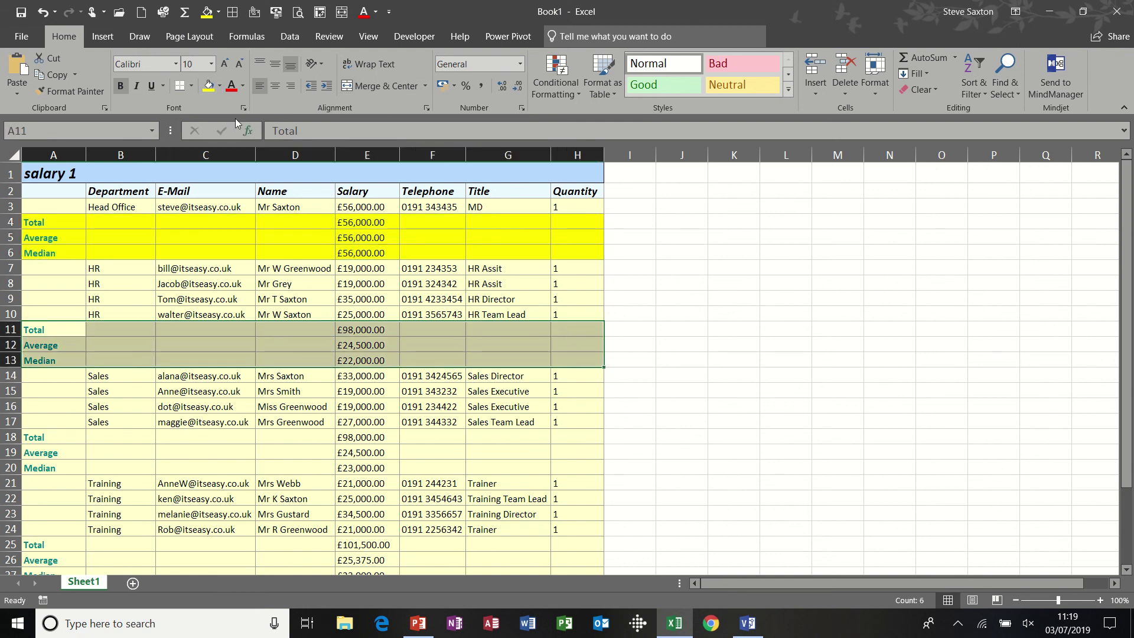
pyautogui.click(208, 87)
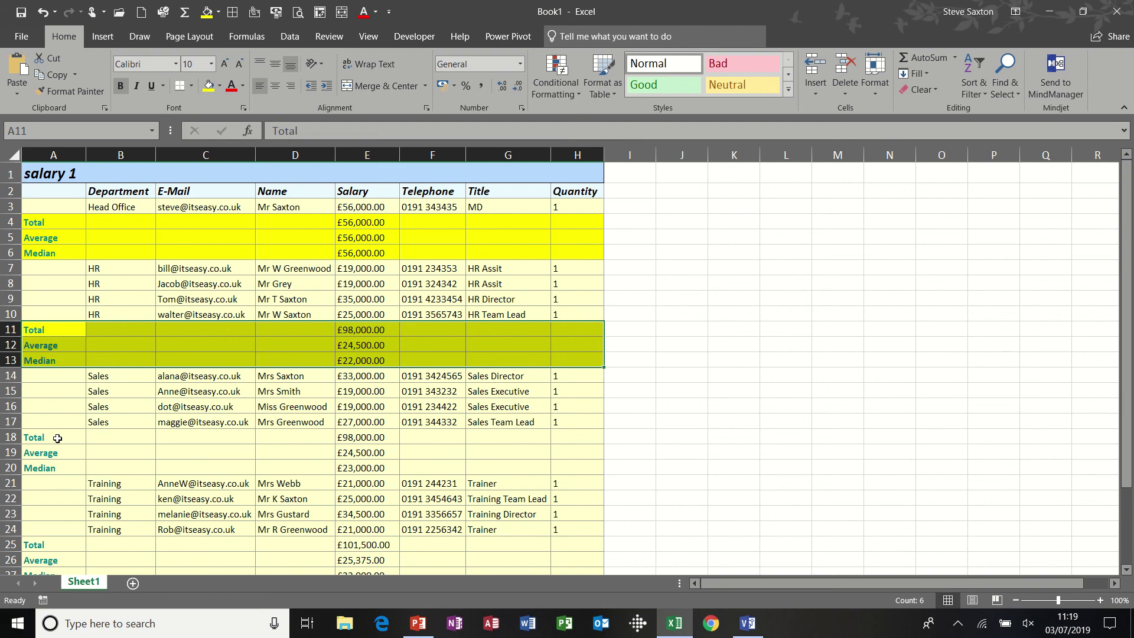
pyautogui.moveTo(57, 438); pyautogui.dragTo(578, 466)
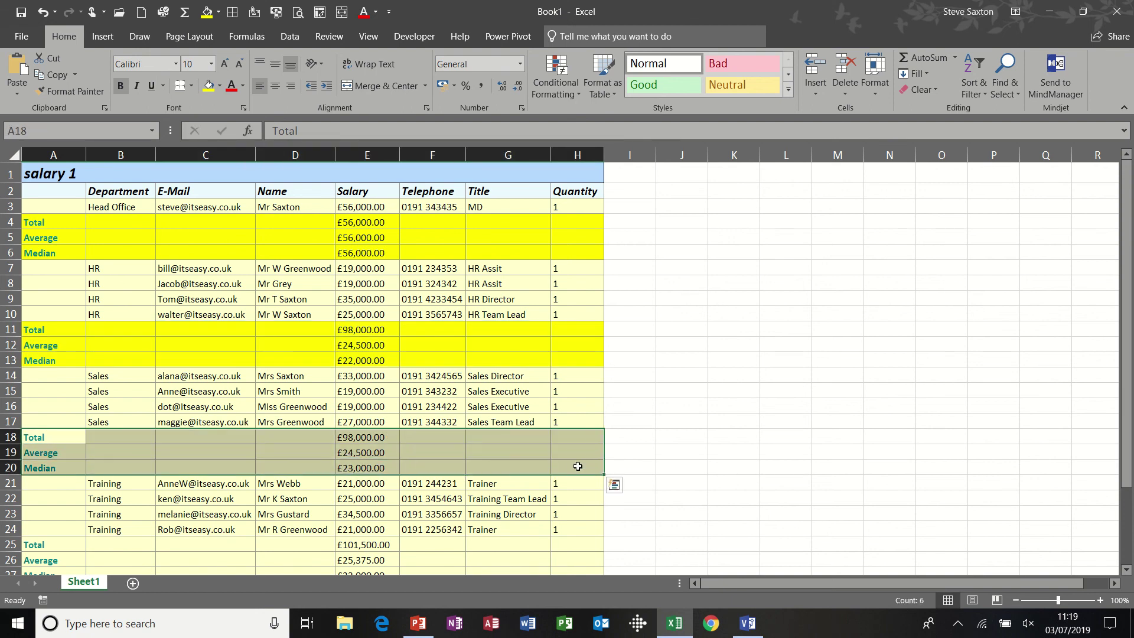
pyautogui.moveTo(44, 545); pyautogui.dragTo(565, 570)
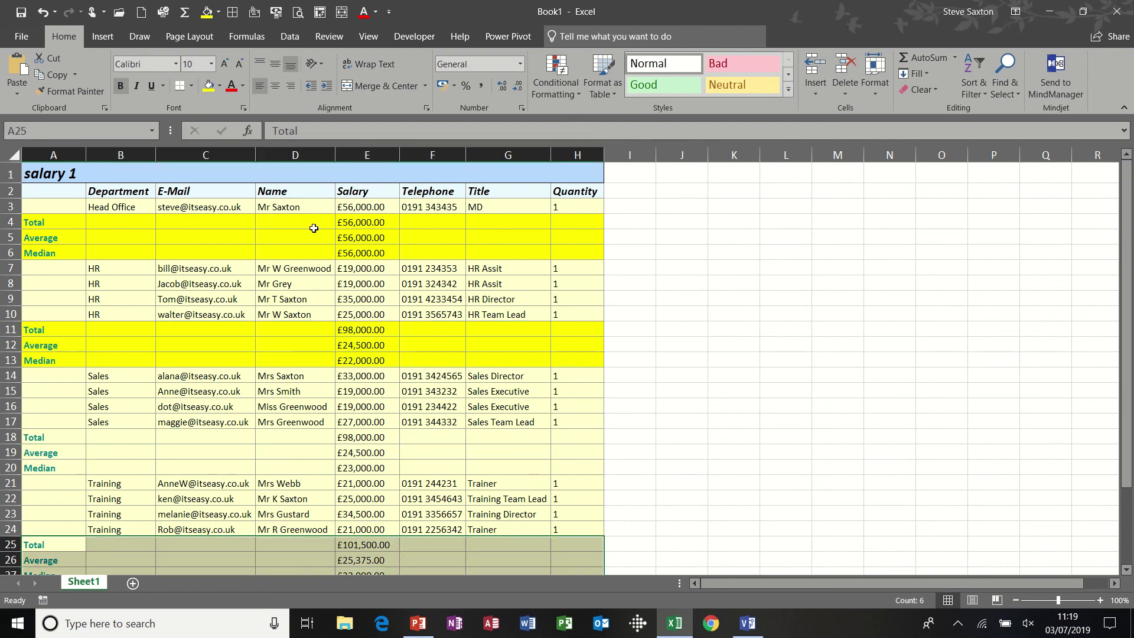
pyautogui.click(208, 86)
pyautogui.moveTo(44, 437); pyautogui.dragTo(595, 468)
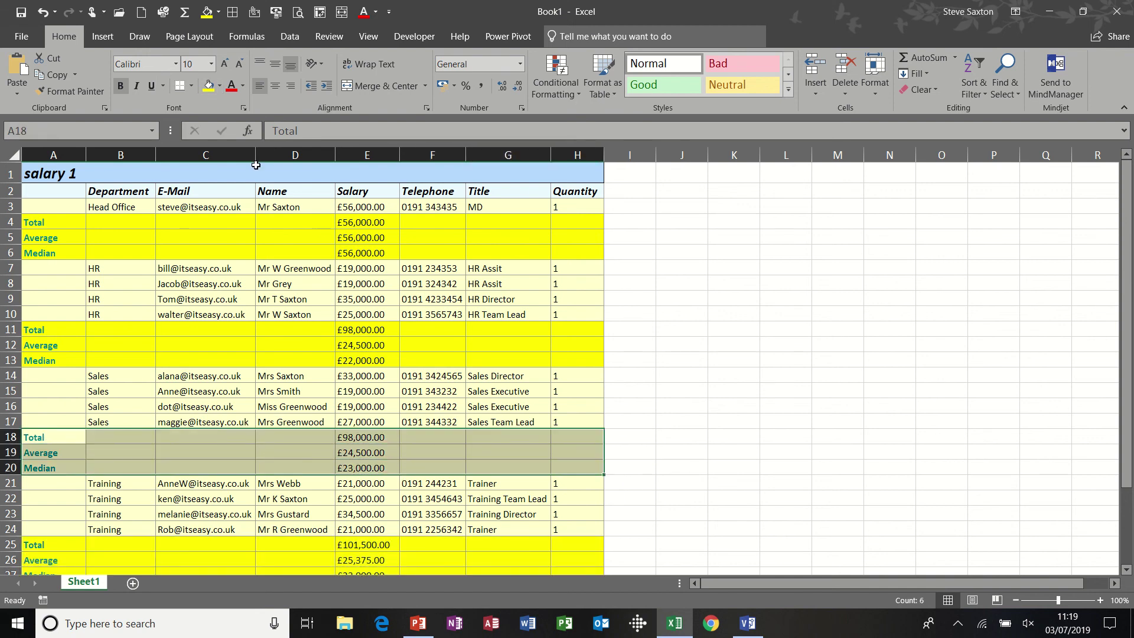
pyautogui.click(208, 86)
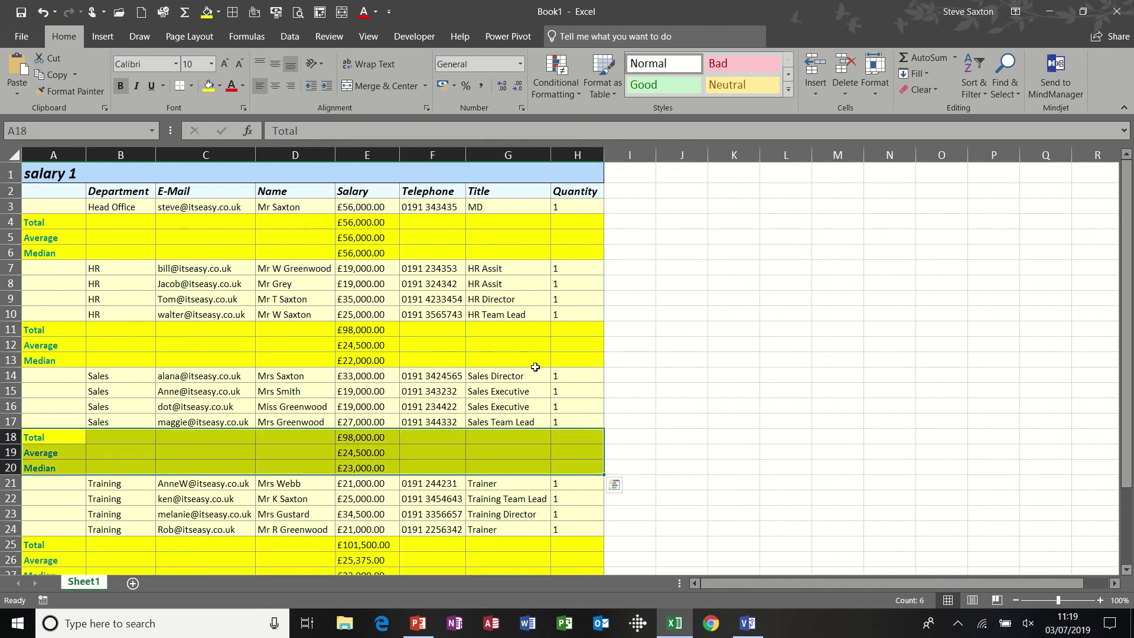
pyautogui.click(659, 360)
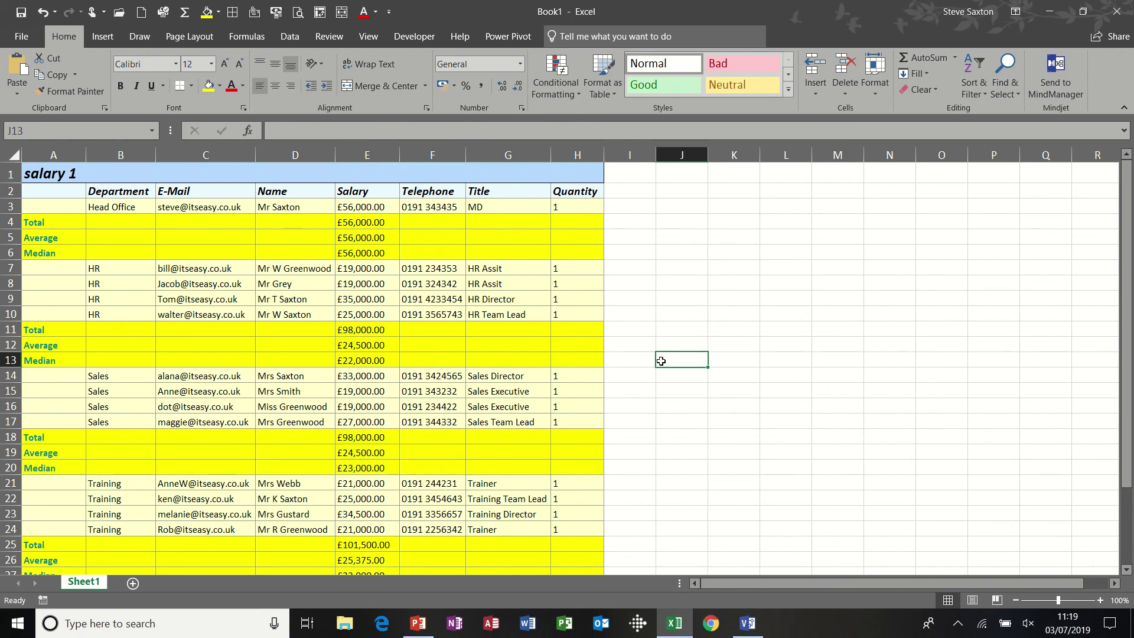